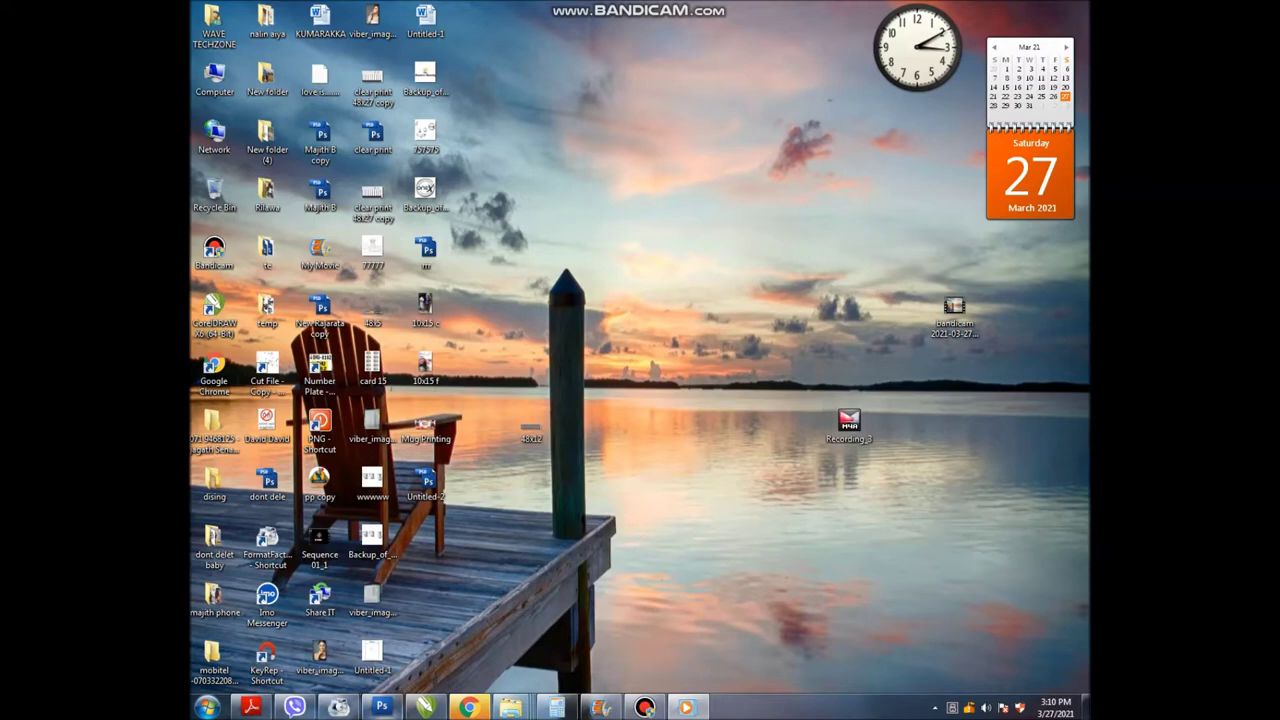
Restore the Photoshop window from the taskbar.
left_click(381, 707)
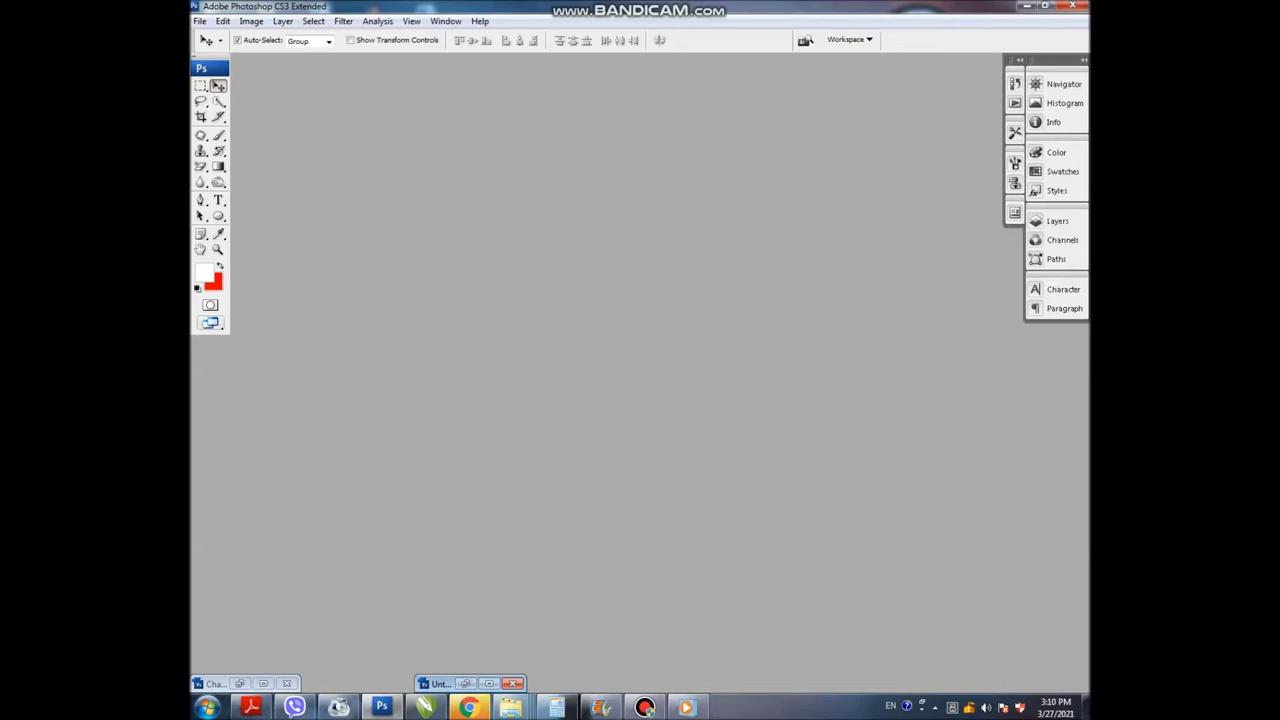
Create a new white CMYK document 8.75 × 3.75 inches at 300 pixels/inch.
key("ctrl+n")
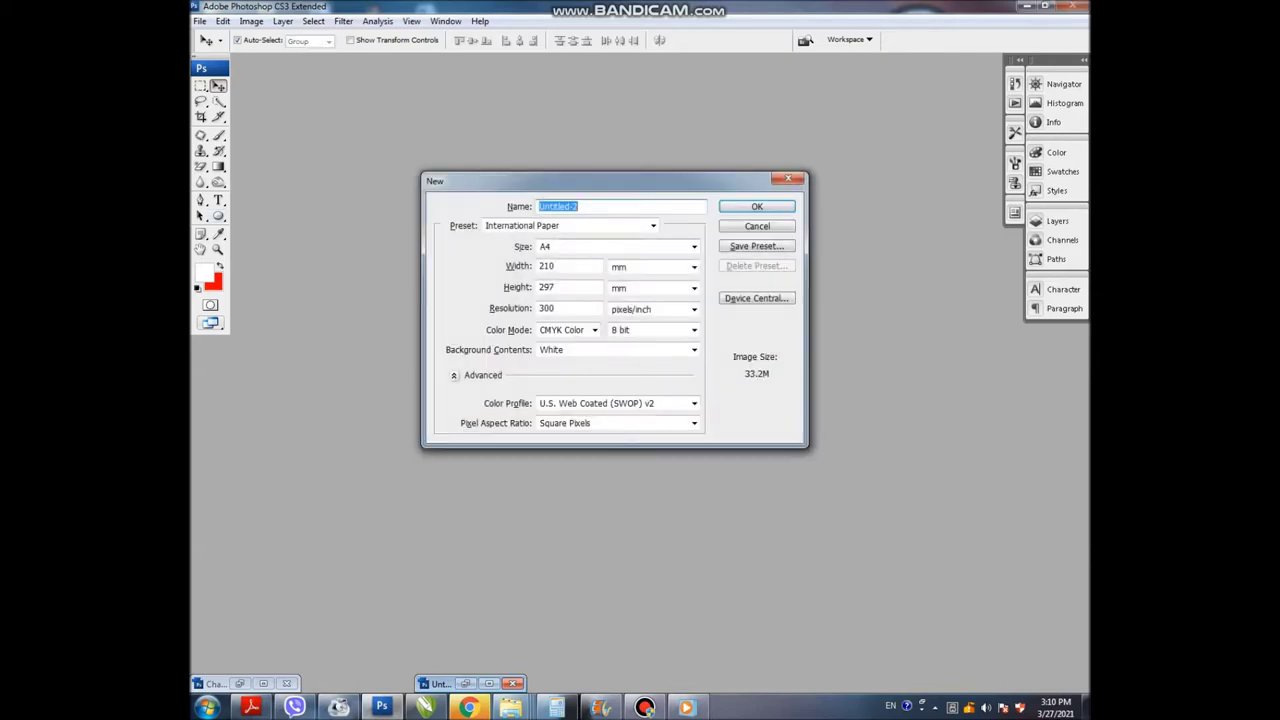
left_click(654, 266)
left_click(640, 292)
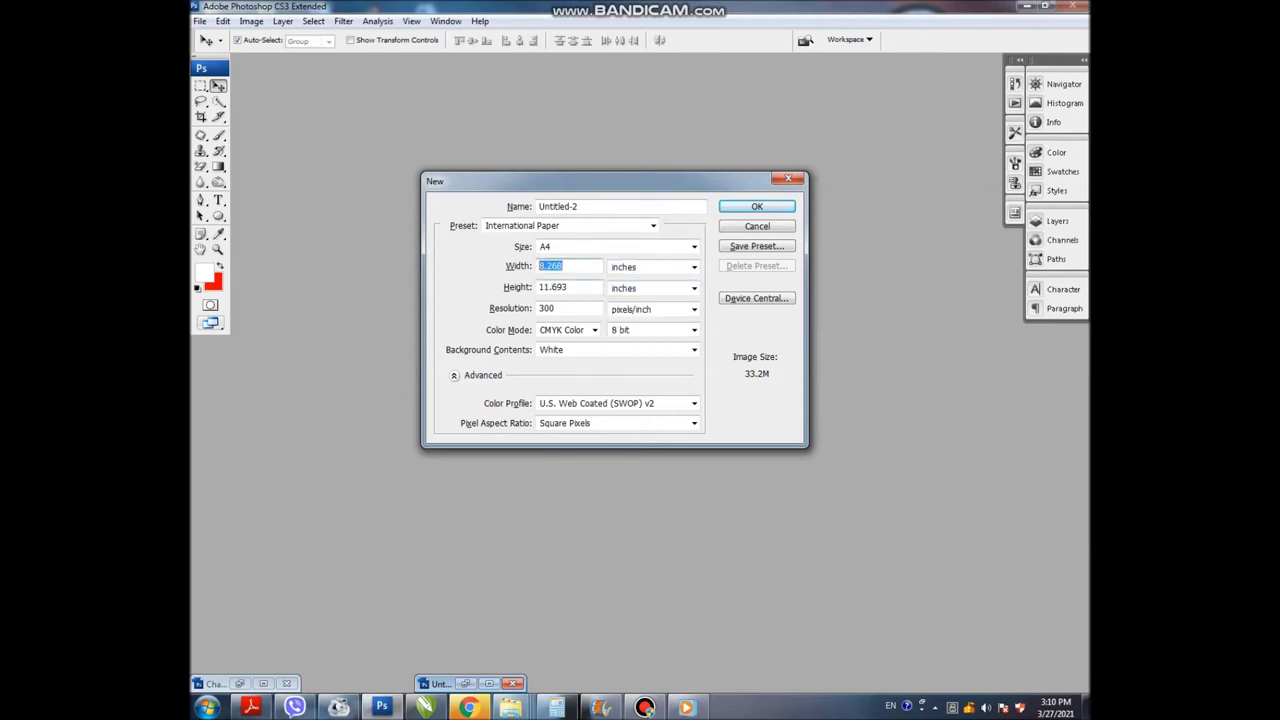
type("8.755")
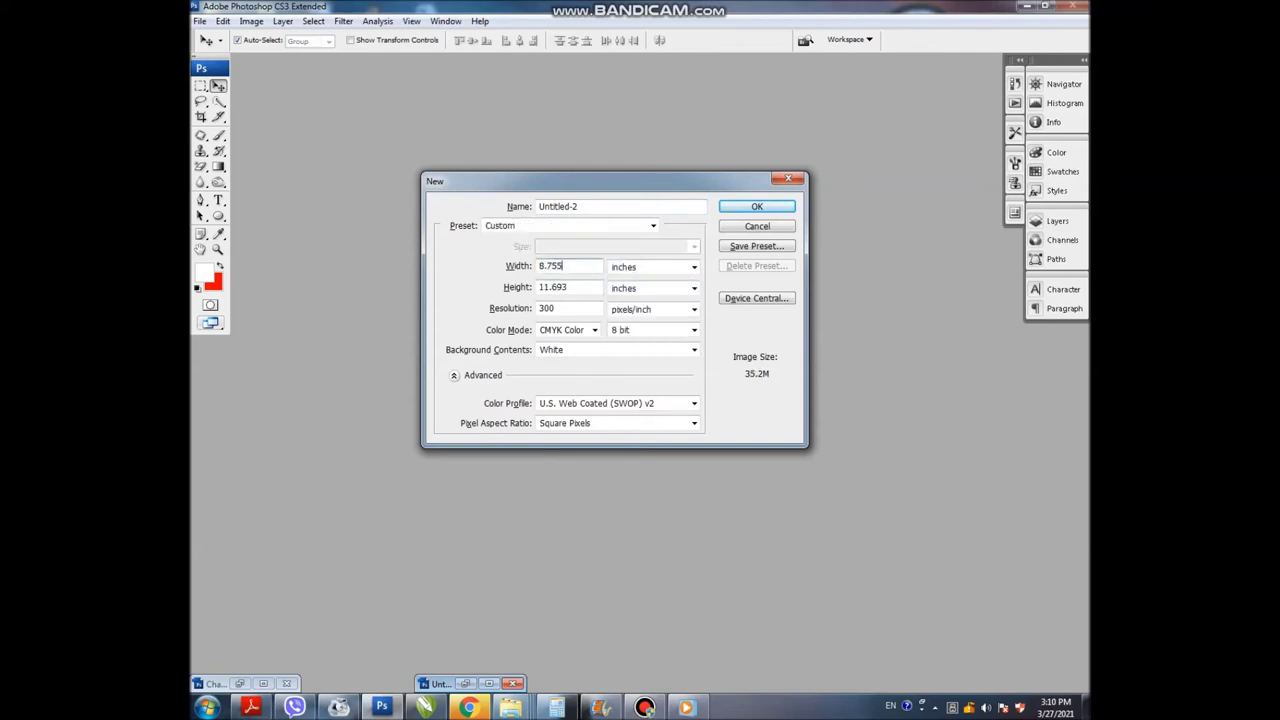
key("Tab")
key("Tab")
type("3.75")
key("Tab")
key("Tab")
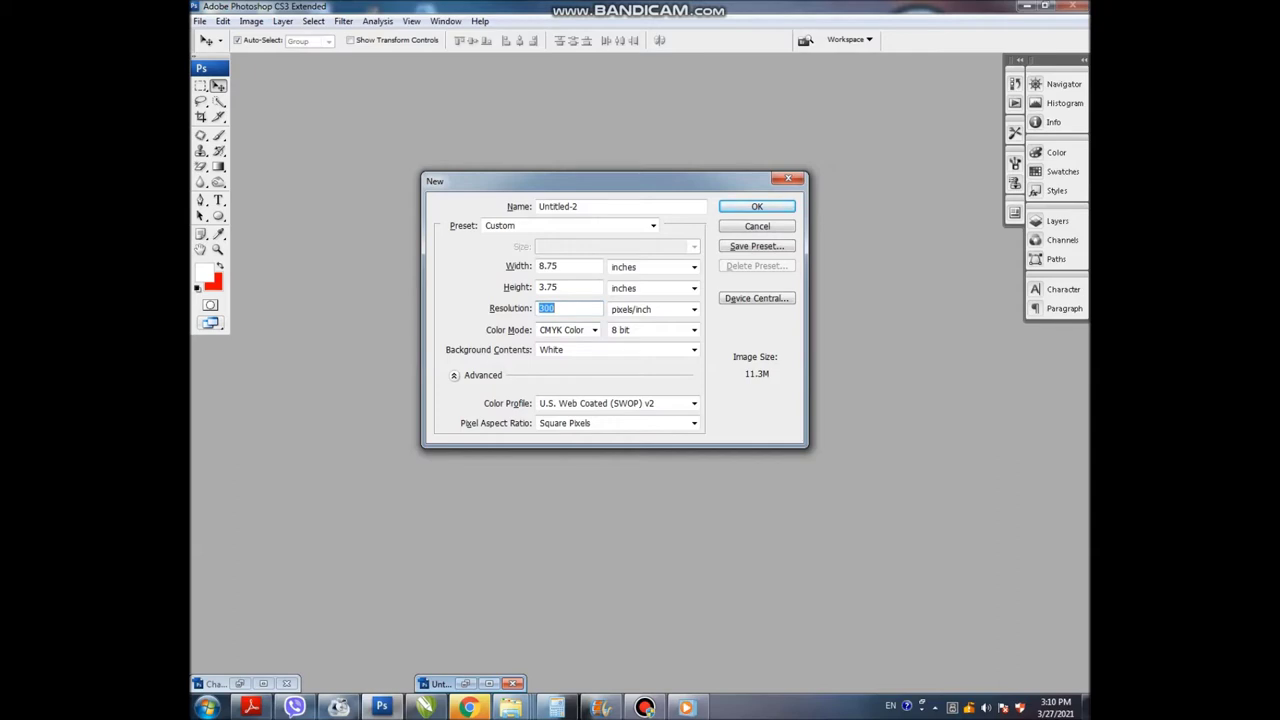
left_click(594, 330)
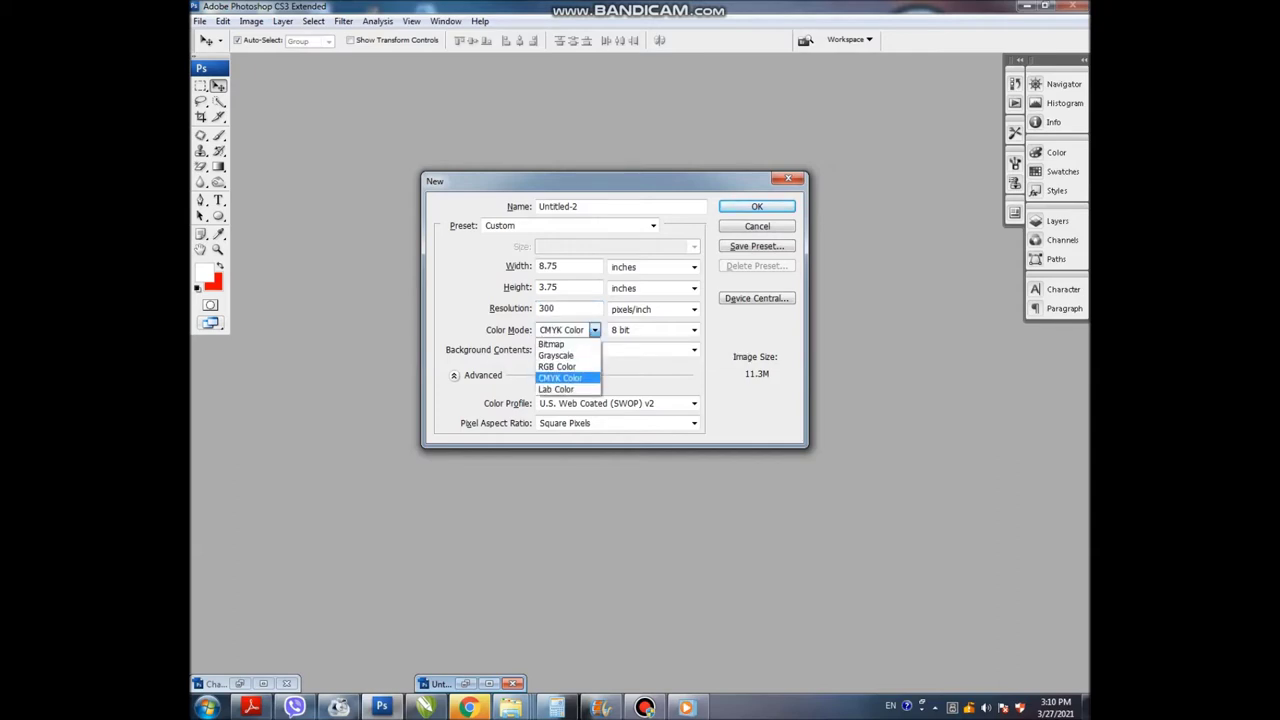
left_click(594, 330)
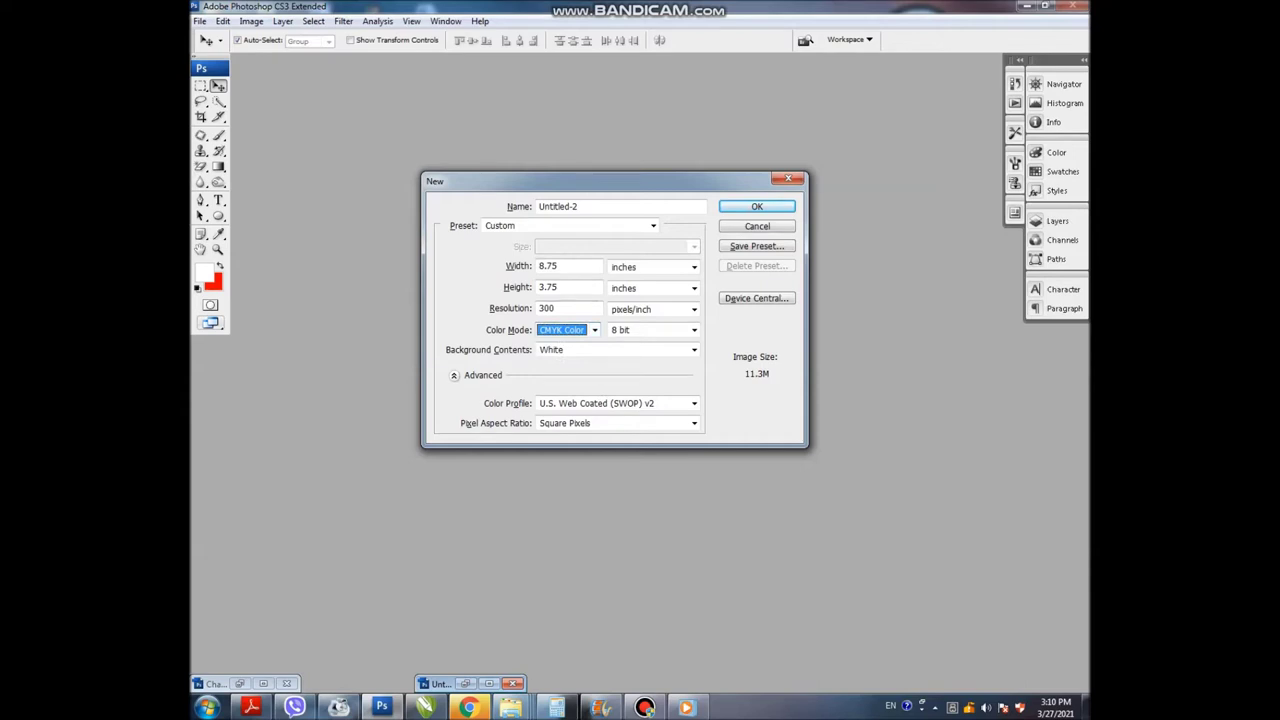
key("shift+Tab")
key("Return")
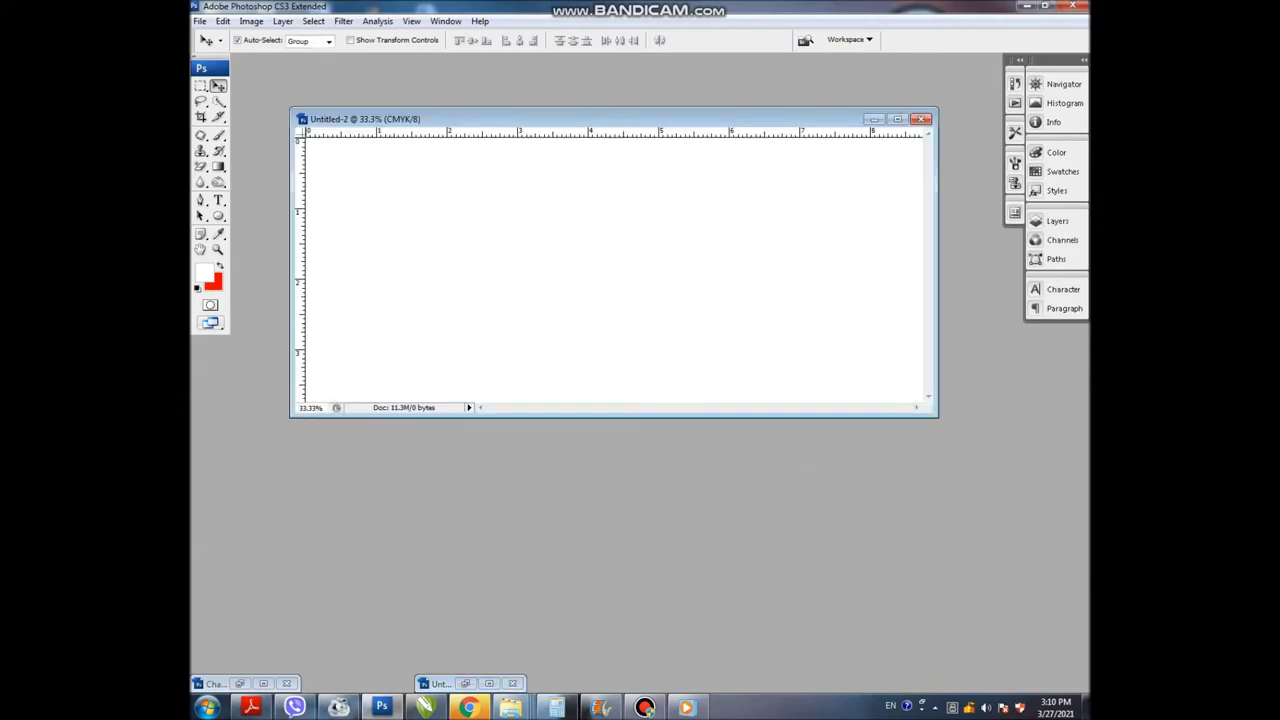
left_click_drag(400, 118, 360, 103)
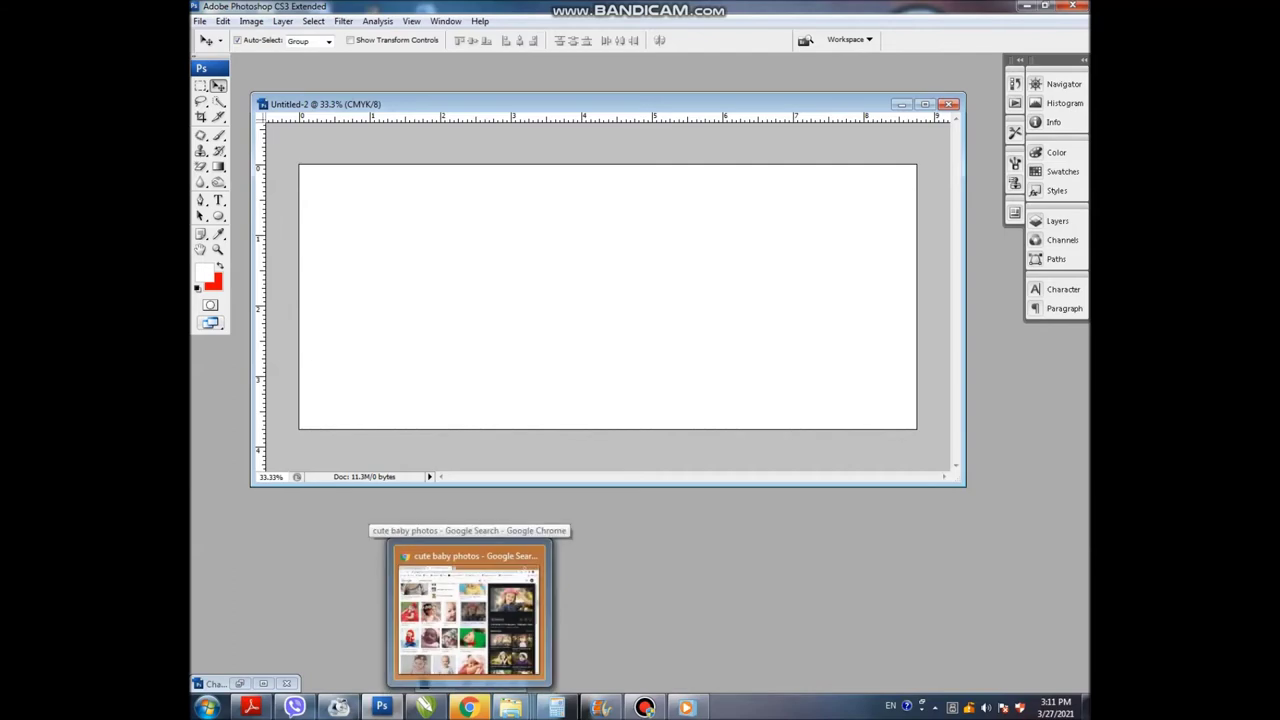
left_click(470, 615)
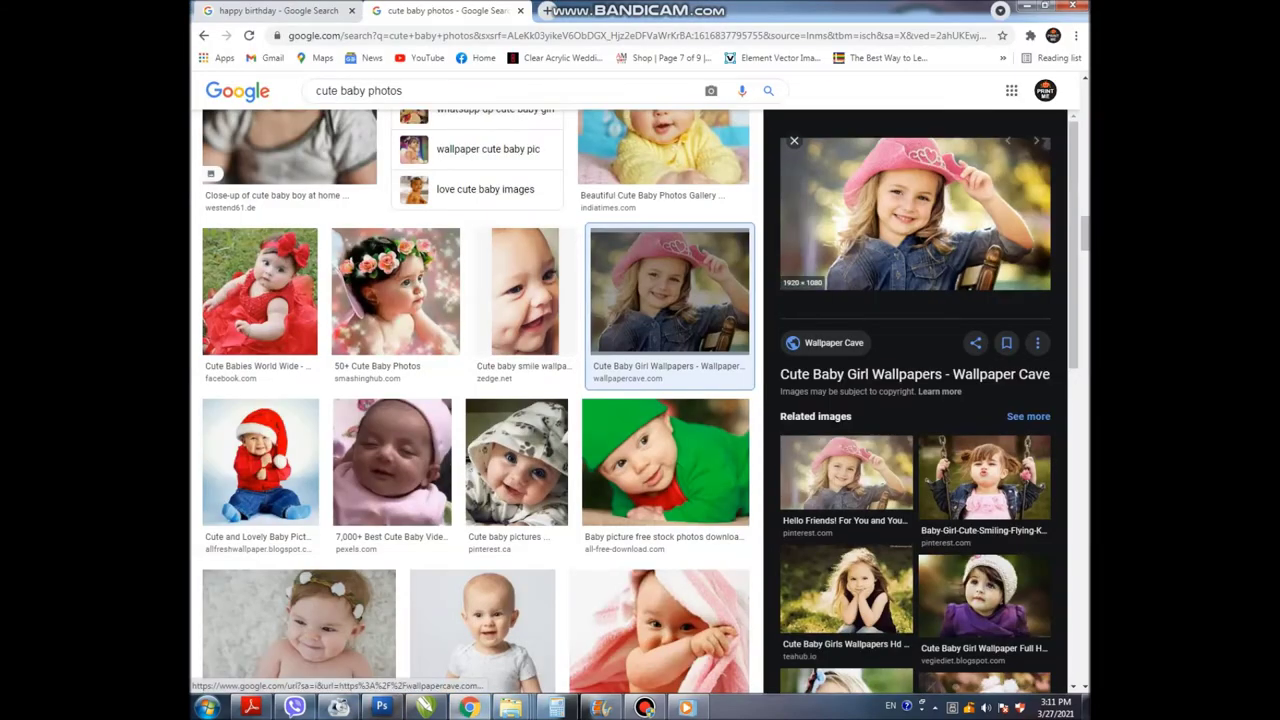
Copy the smiling pink-hat girl photo from Chrome and return to Photoshop.
right_click(876, 244)
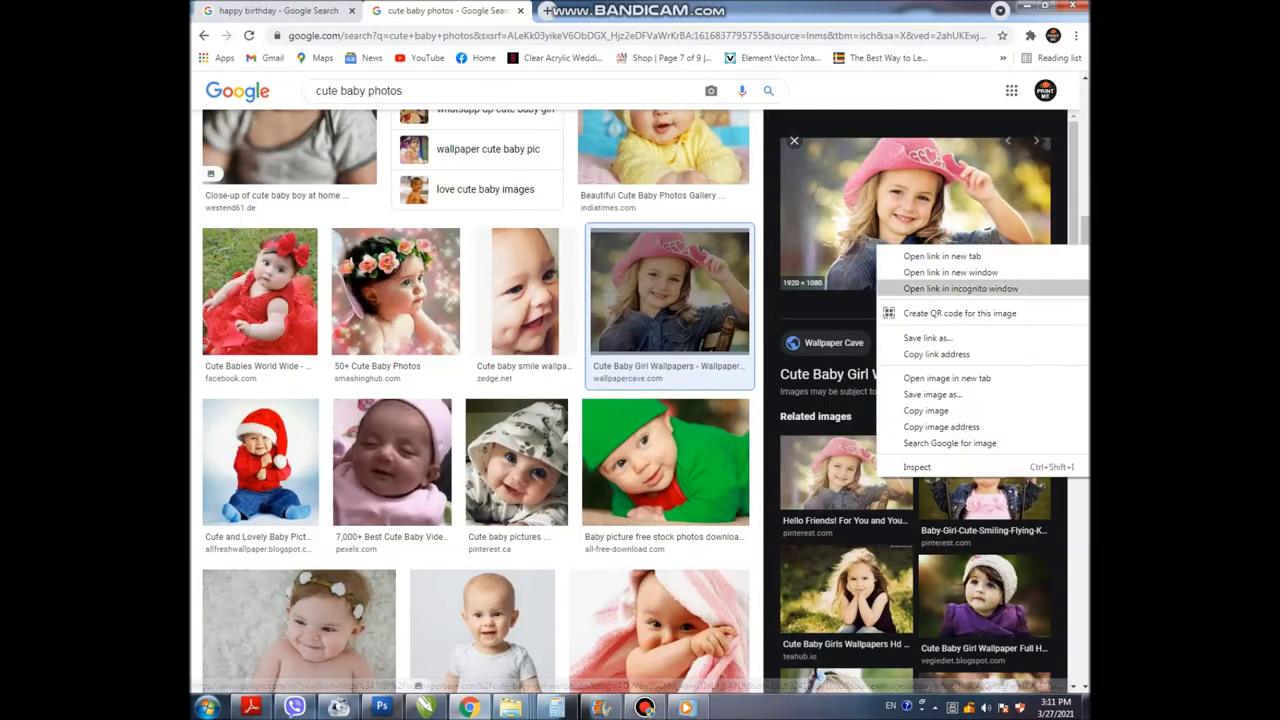
left_click(926, 410)
right_click(876, 176)
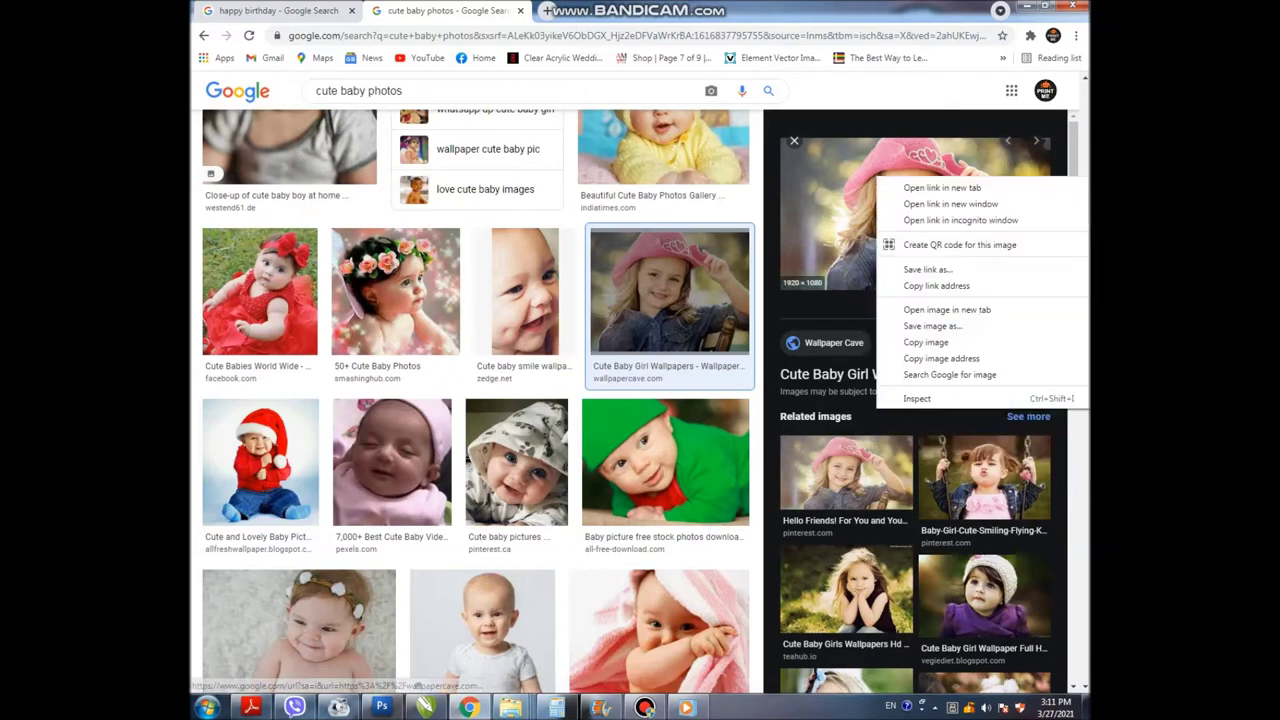
left_click(926, 342)
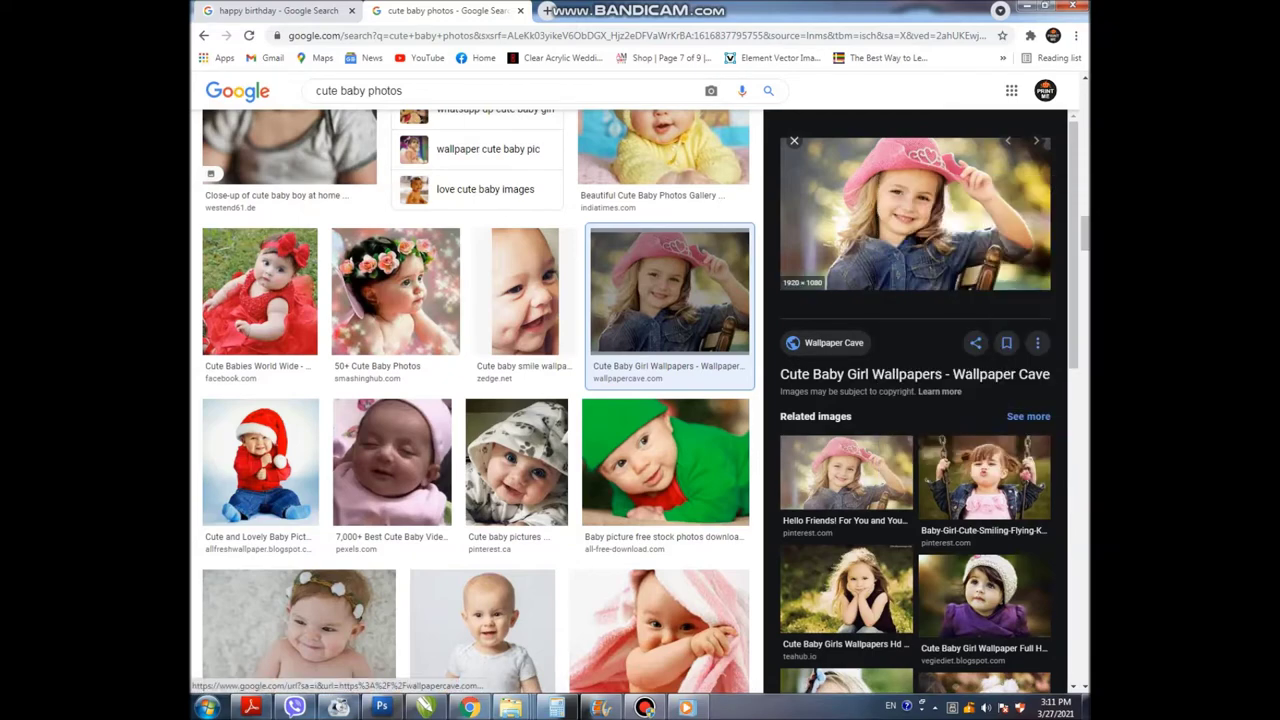
left_click(470, 707)
left_click(381, 707)
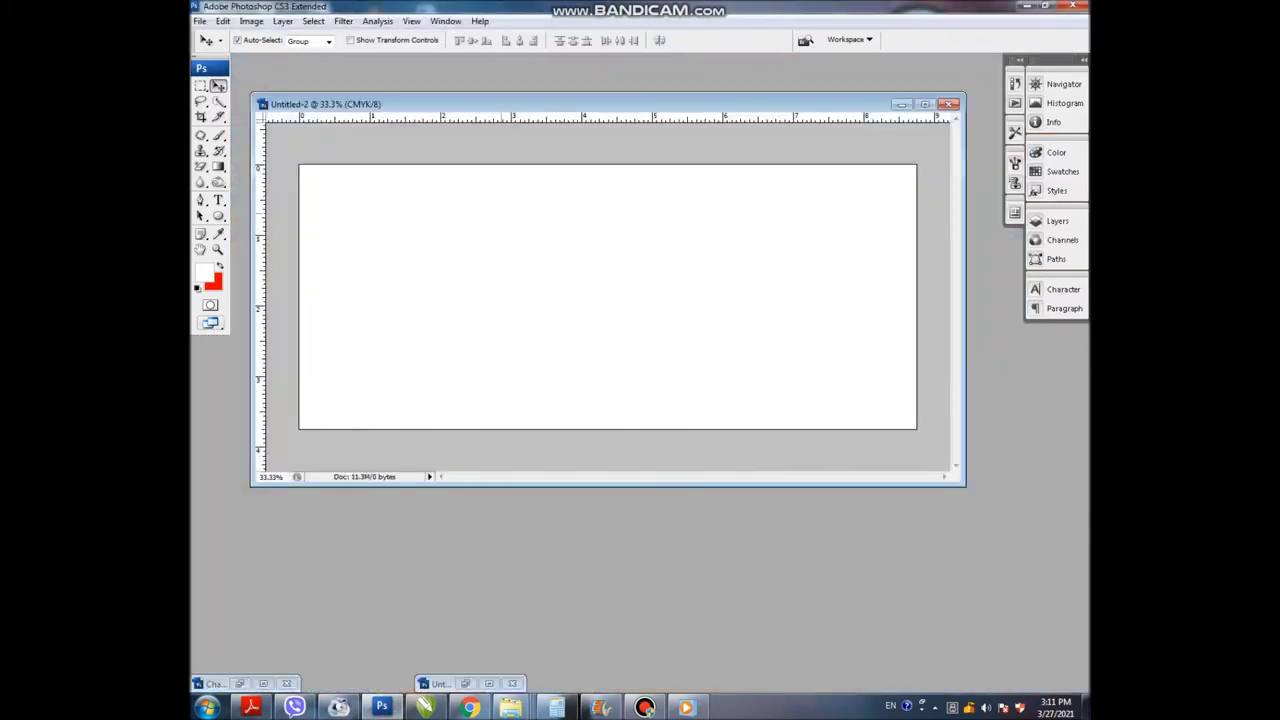
Paste the girl photo as Layer 1 and scale it up to fill the banner height.
key("ctrl+v")
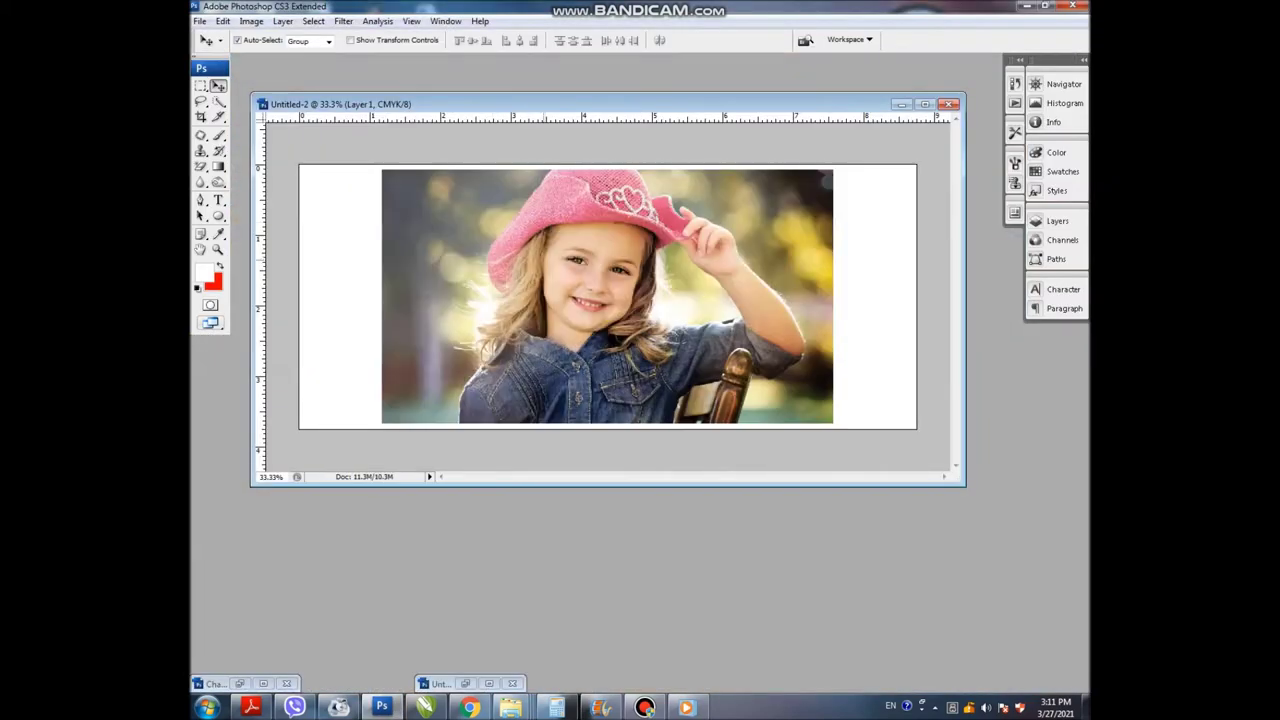
key("ctrl+minus")
left_click_drag(668, 293, 666, 288)
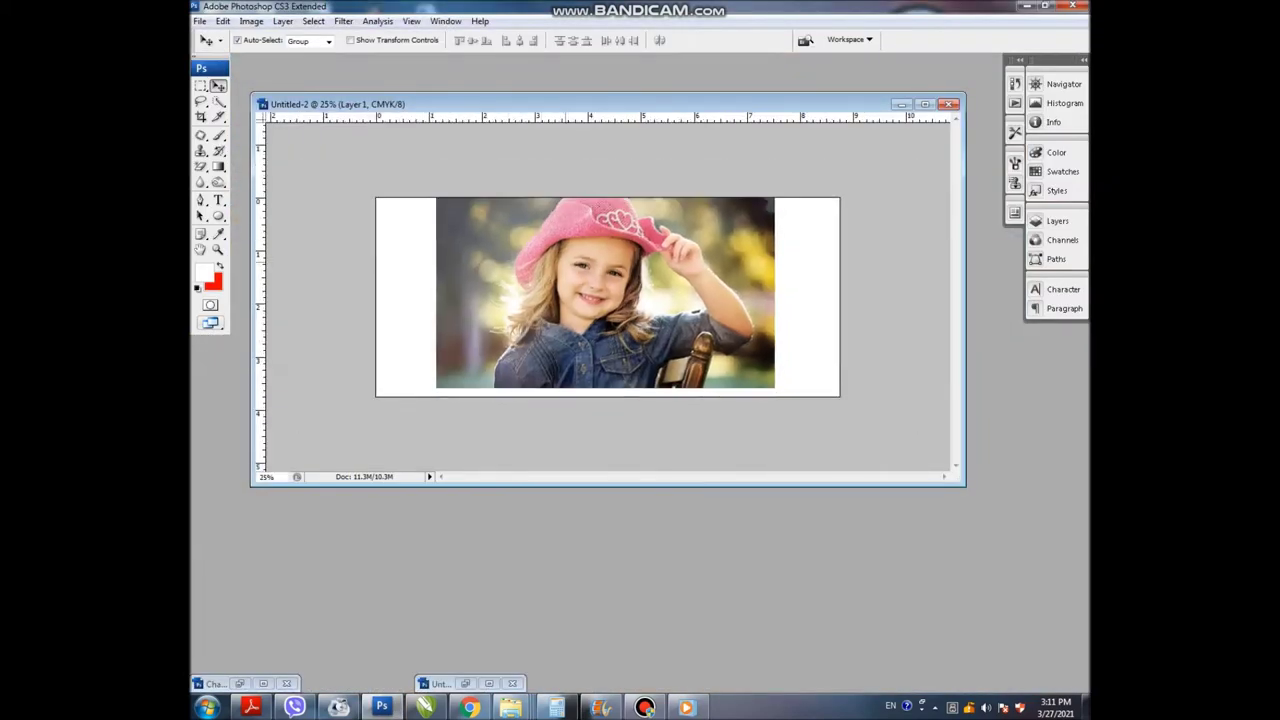
key("ctrl+t")
left_click_drag(774, 388, 803, 404)
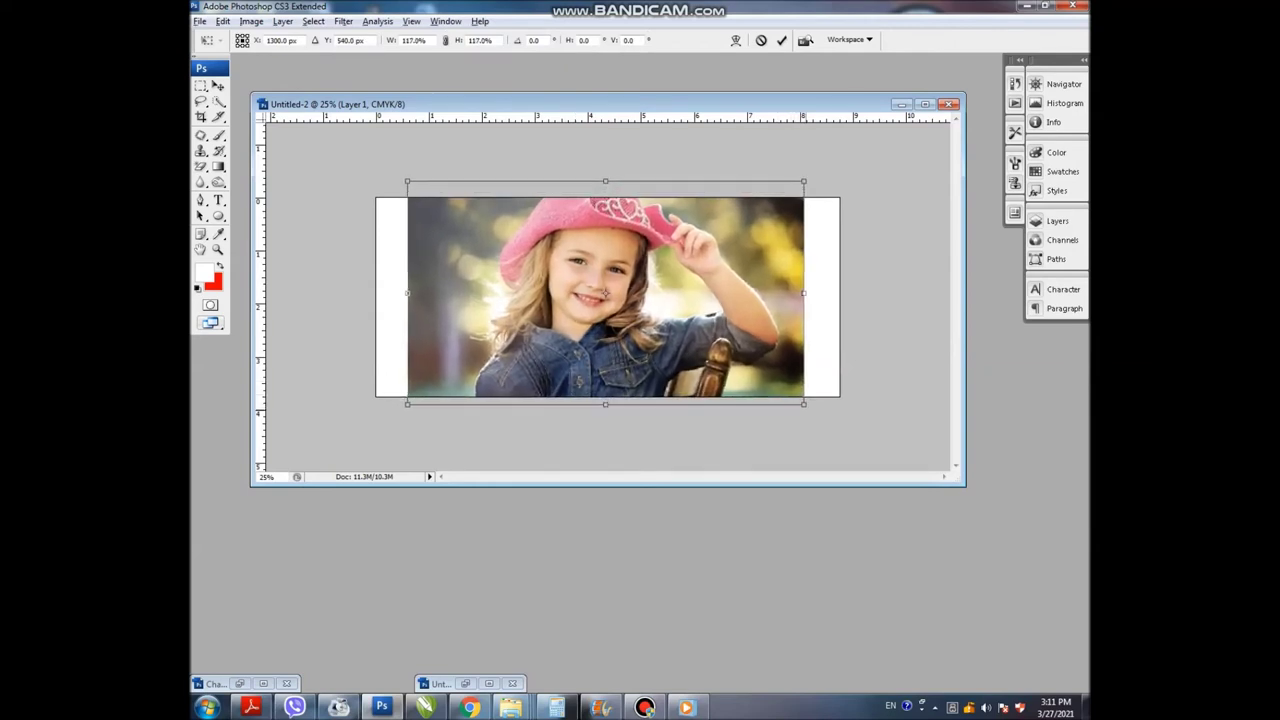
key("Return")
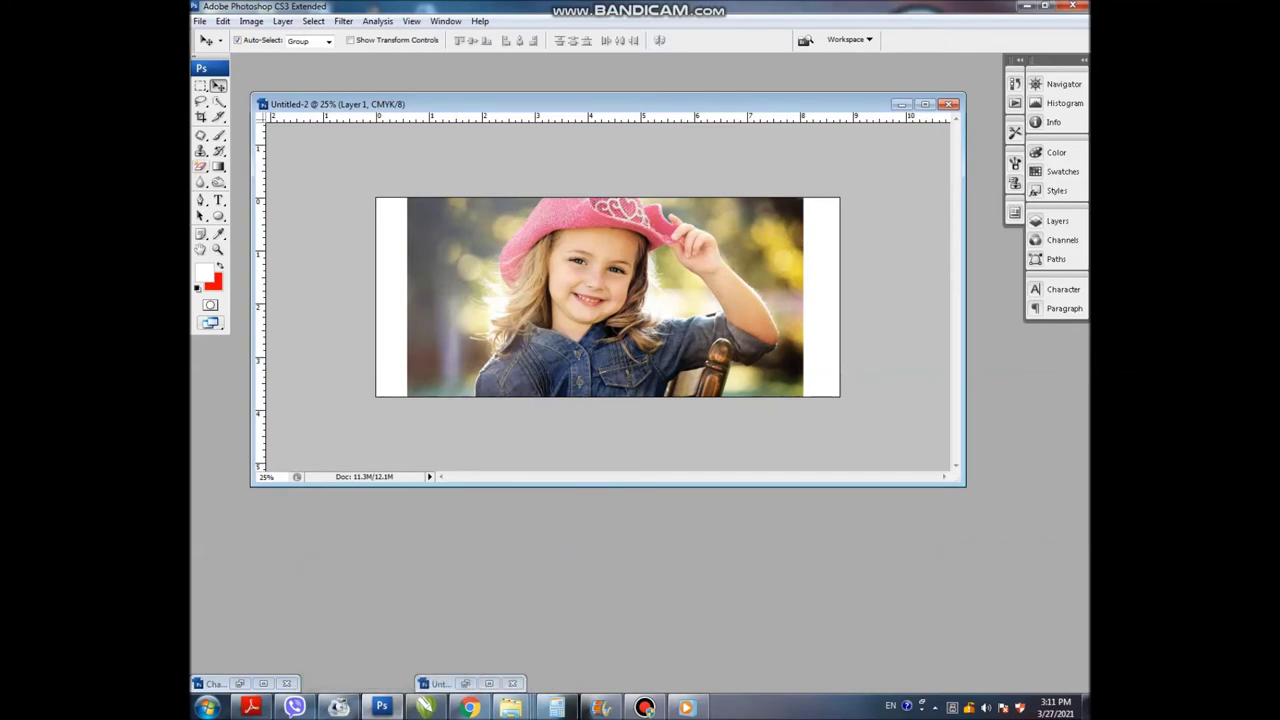
Select the plain brush Eraser Tool from the eraser flyout, then go back to Chrome.
left_click(201, 166)
right_click(201, 166)
left_click(250, 163)
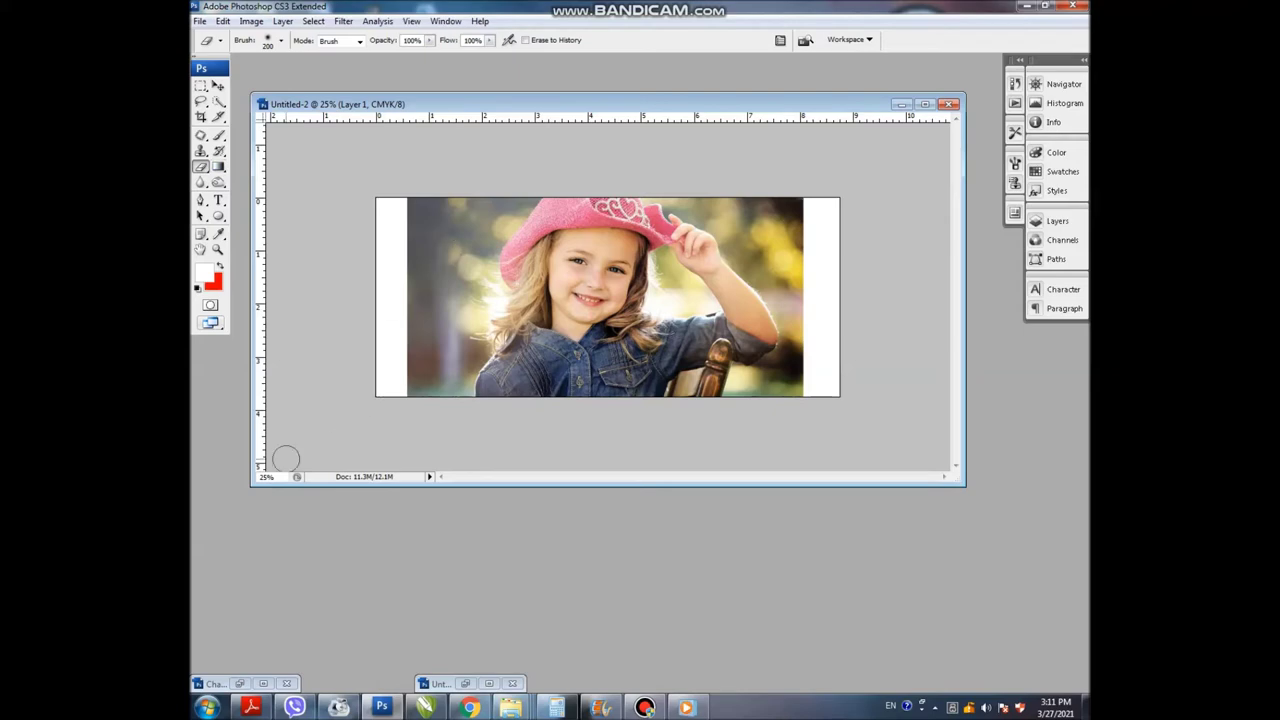
left_click(470, 707)
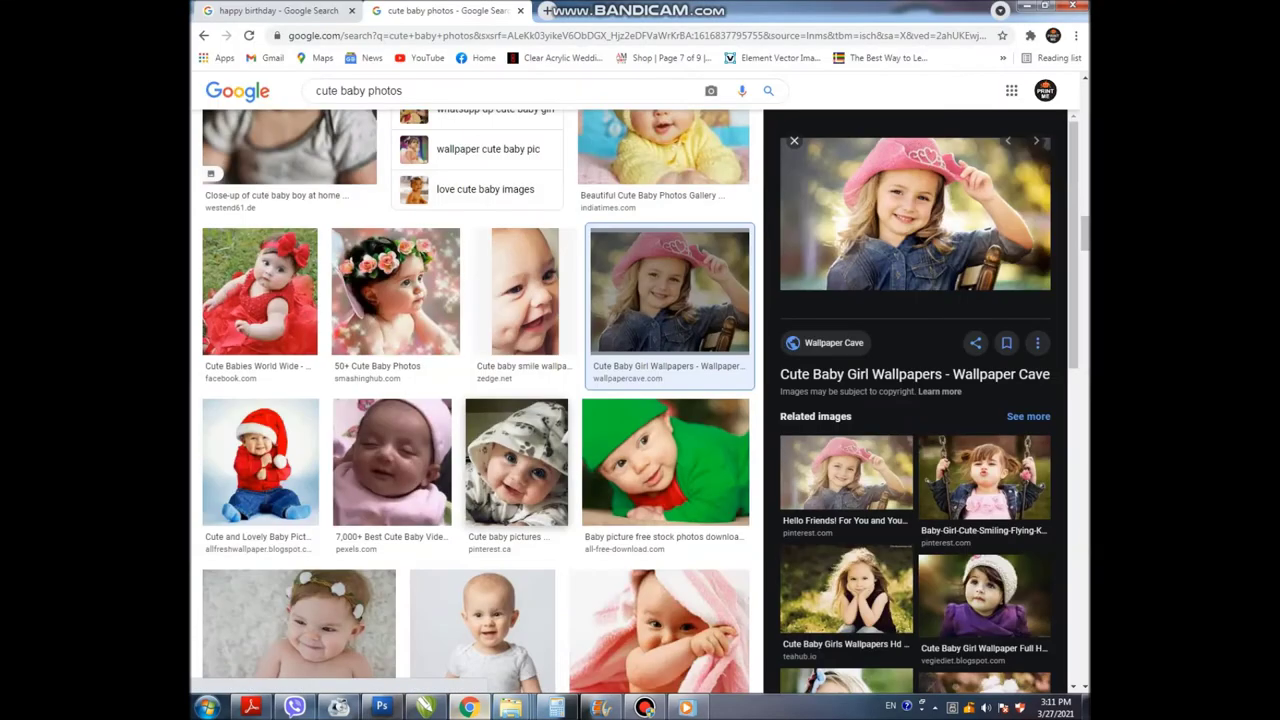
Copy the colourful Happy Birthday lettering image from the happy birthday results tab.
left_click(278, 10)
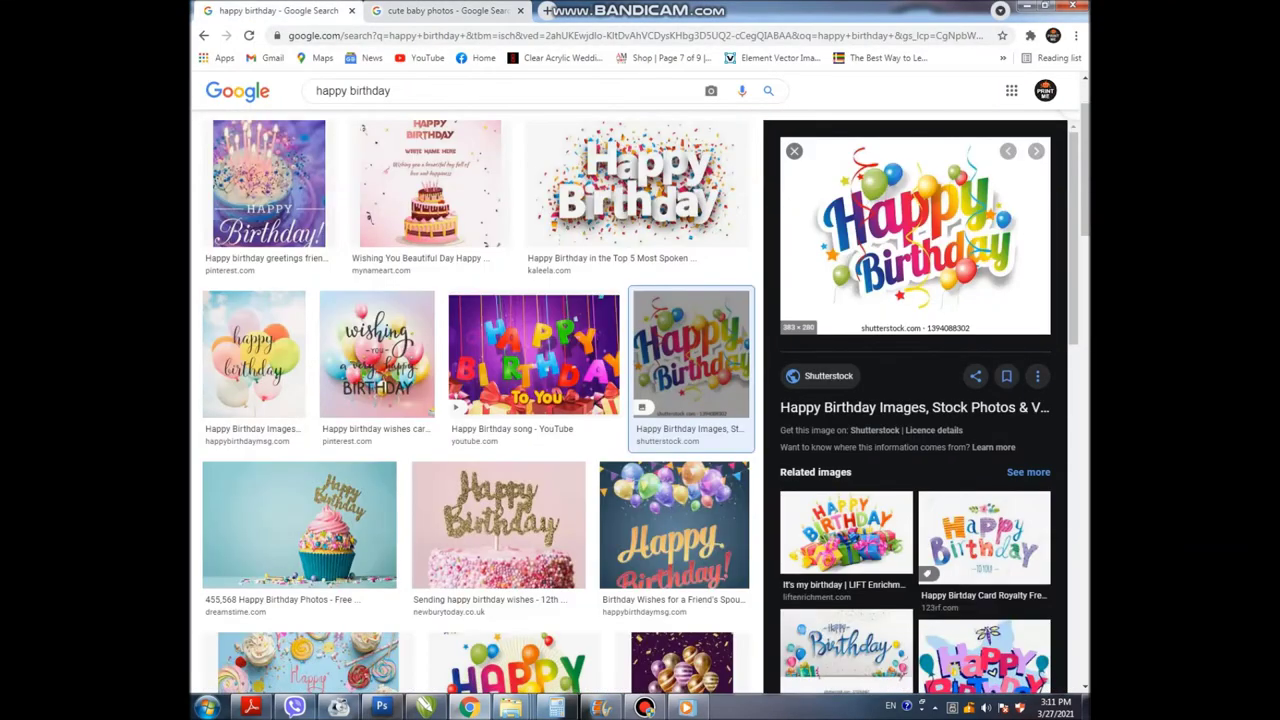
right_click(877, 246)
left_click(926, 412)
right_click(871, 248)
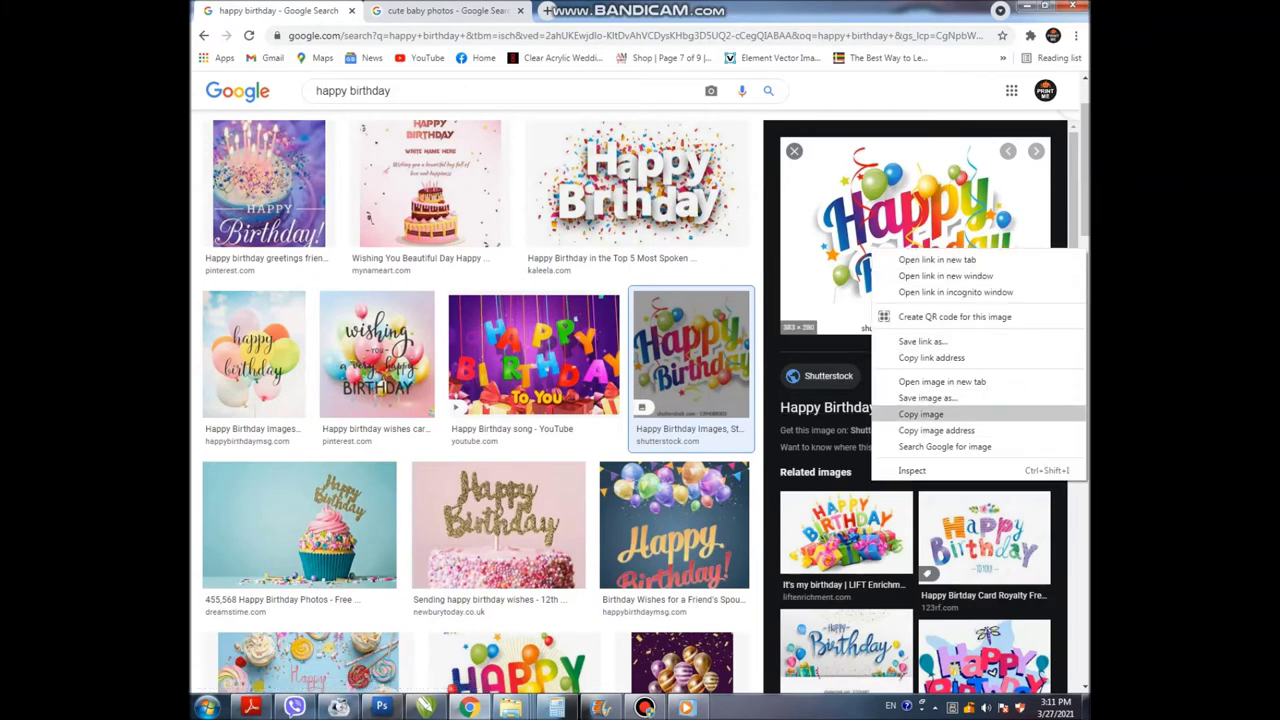
left_click(920, 413)
left_click(1026, 6)
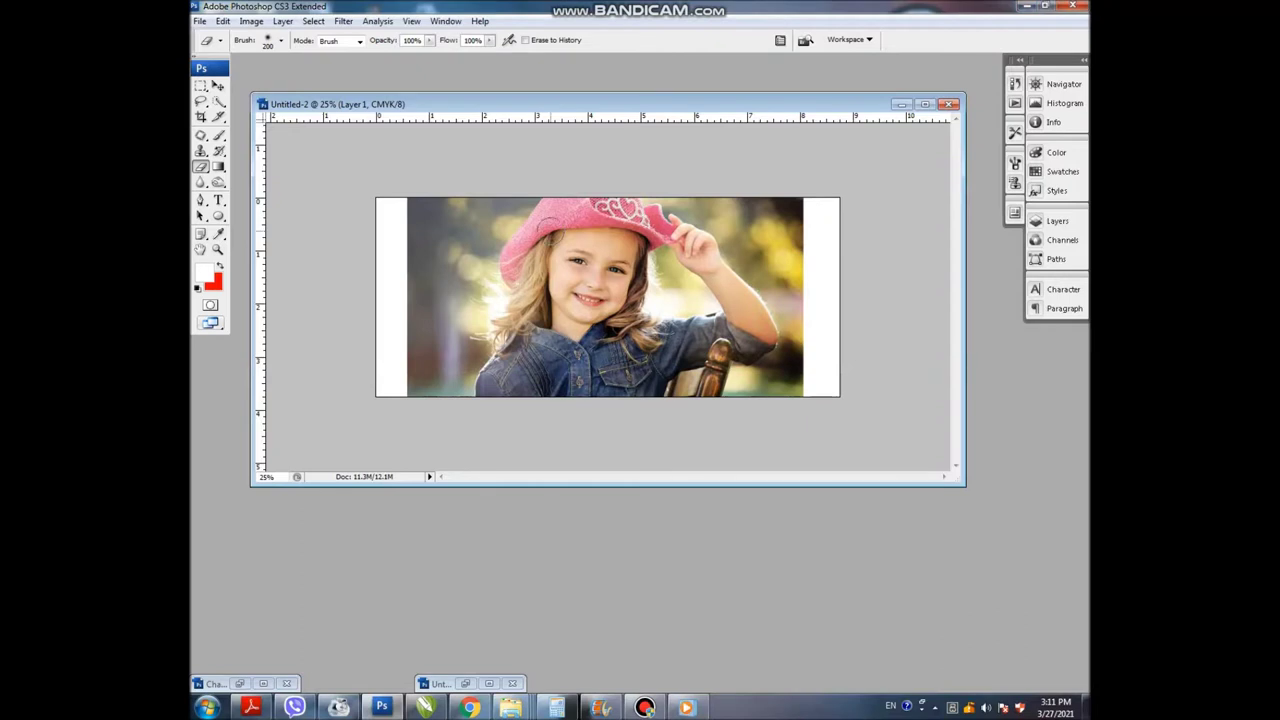
Paste the Happy Birthday graphic as Layer 2, move it bottom-left and erase its caption.
key("ctrl+v")
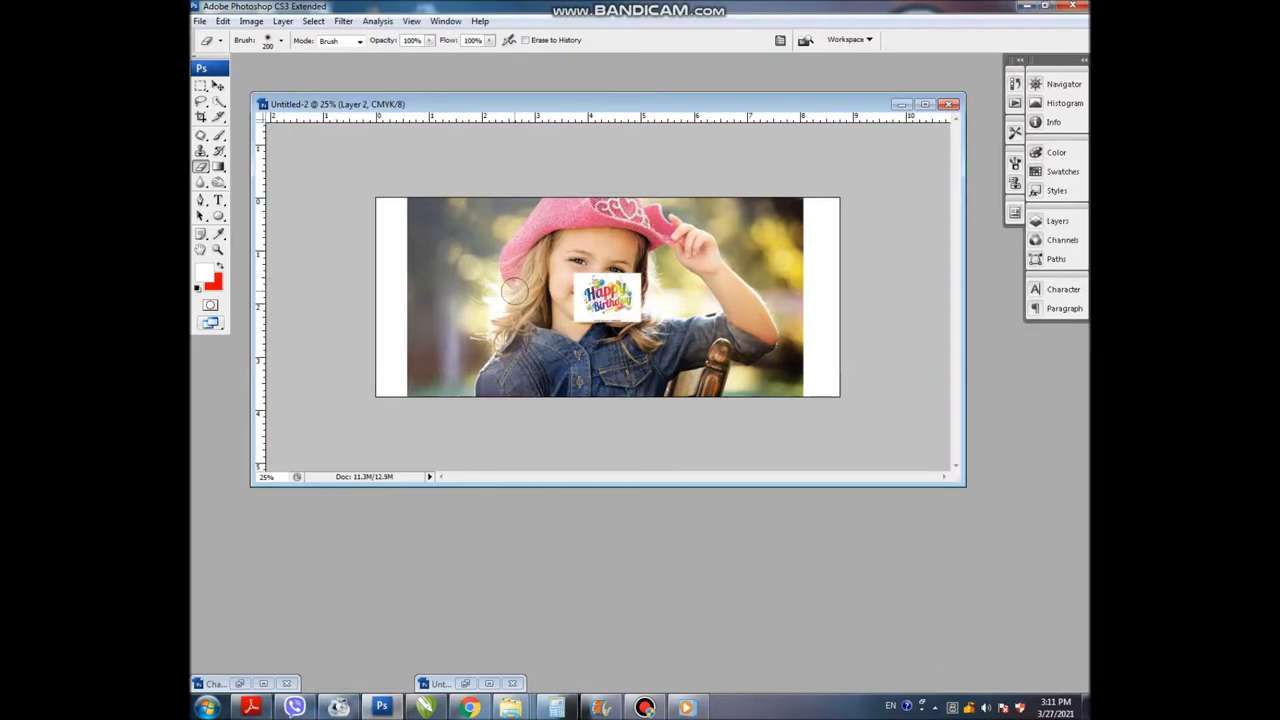
key("v")
mouse_move(607, 297)
left_mouse_down()
mouse_move(409, 371)
mouse_move(495, 309)
left_mouse_up()
key("ctrl+t")
key("Return")
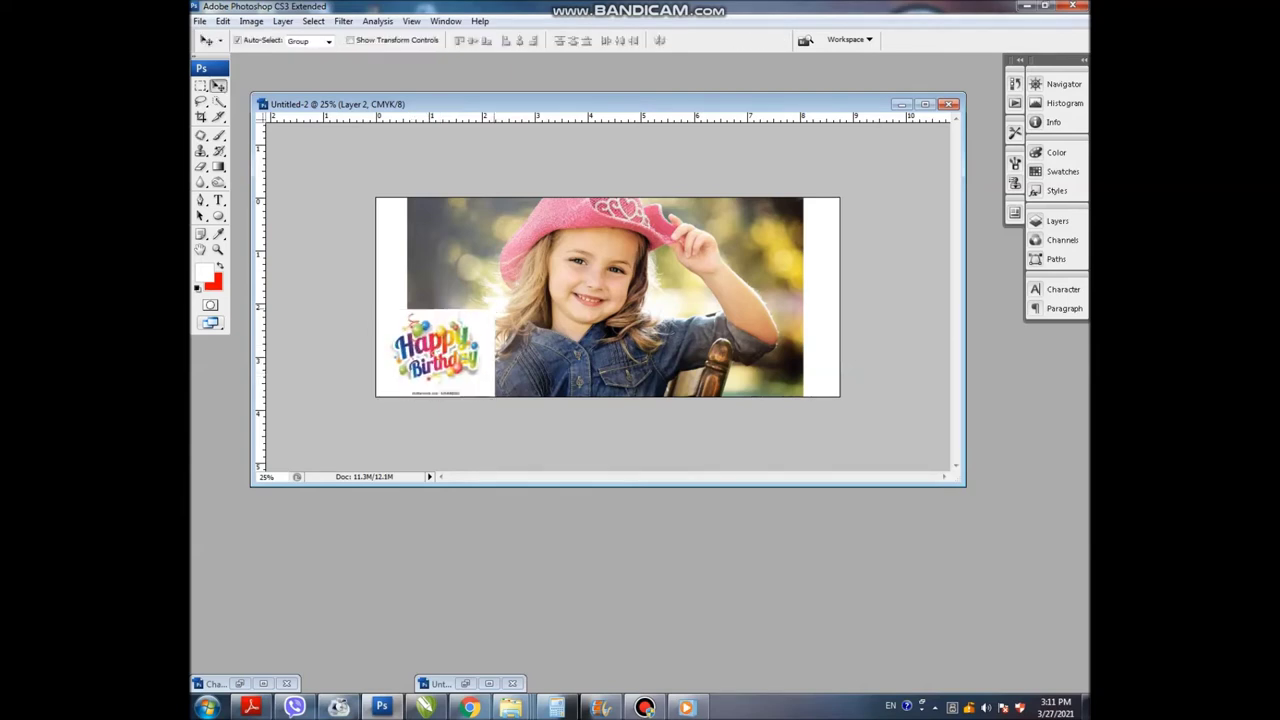
key("e")
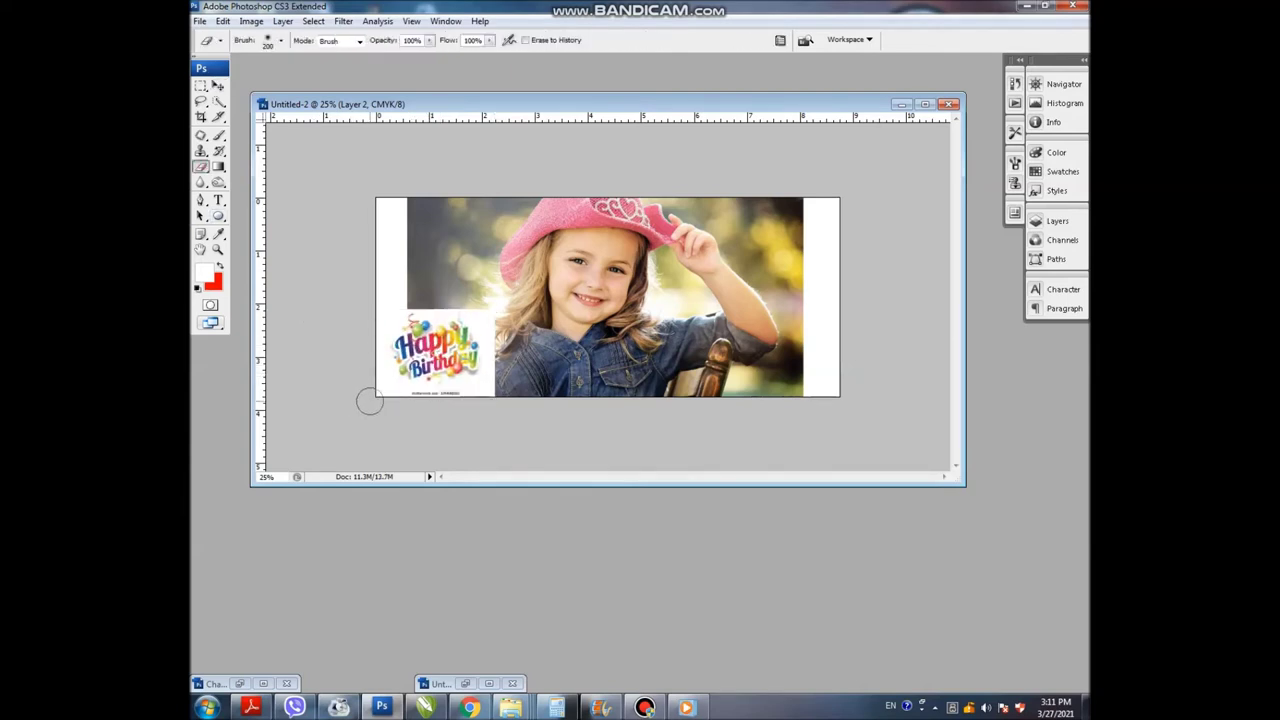
mouse_move(432, 401)
left_mouse_down()
mouse_move(531, 397)
mouse_move(451, 406)
left_mouse_up()
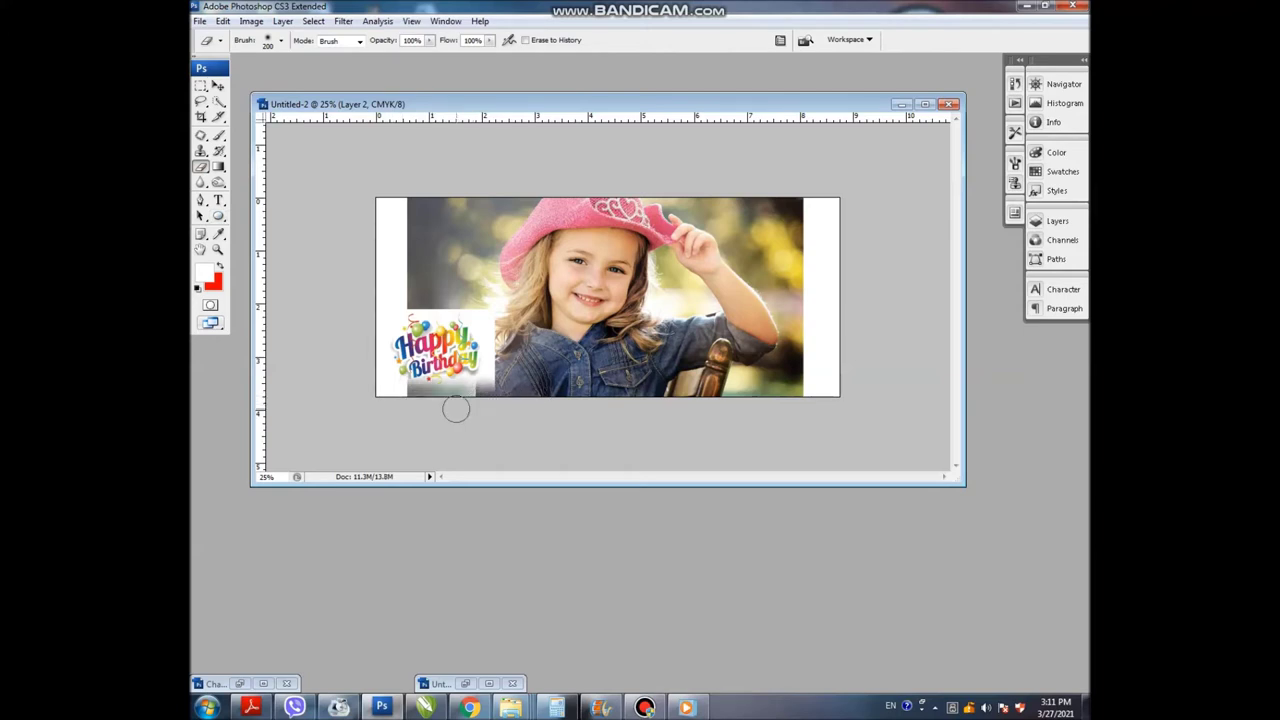
key("v")
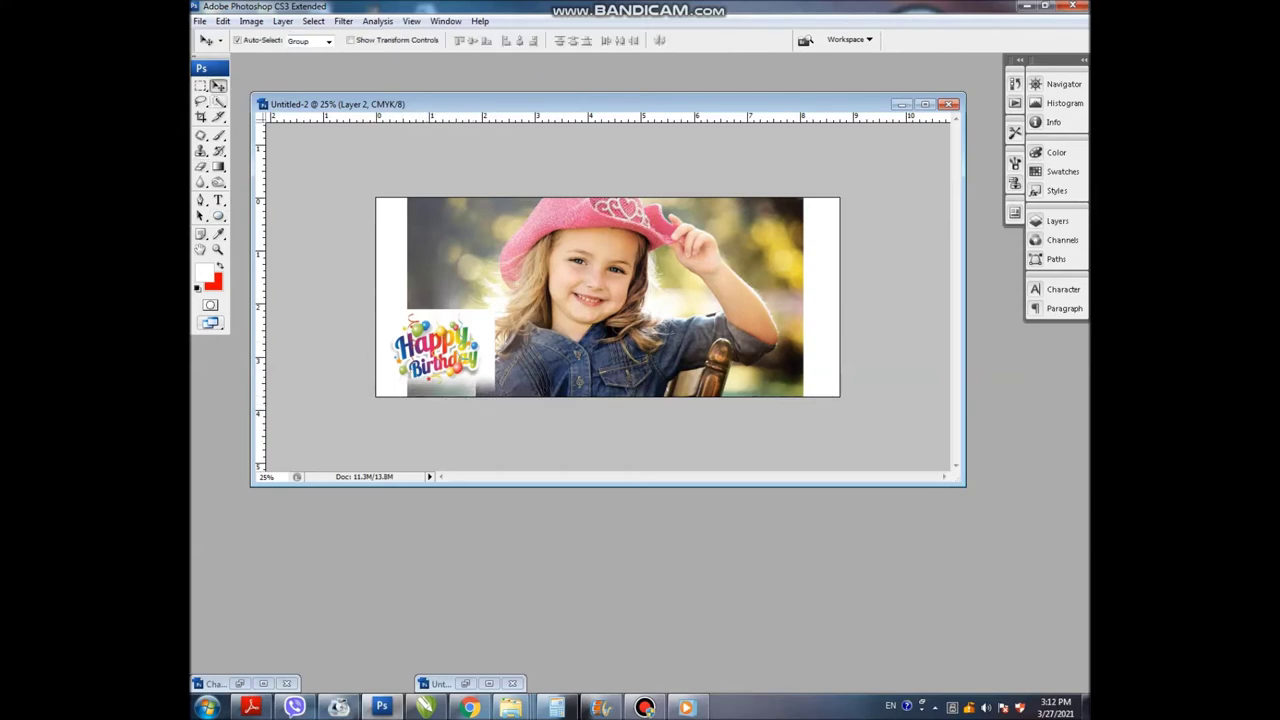
Scale the girl photo to 121.5% to fill the width and center the graphic at bottom.
key("ctrl+shift+e")
key("alt+bracketright")
key("ctrl+t")
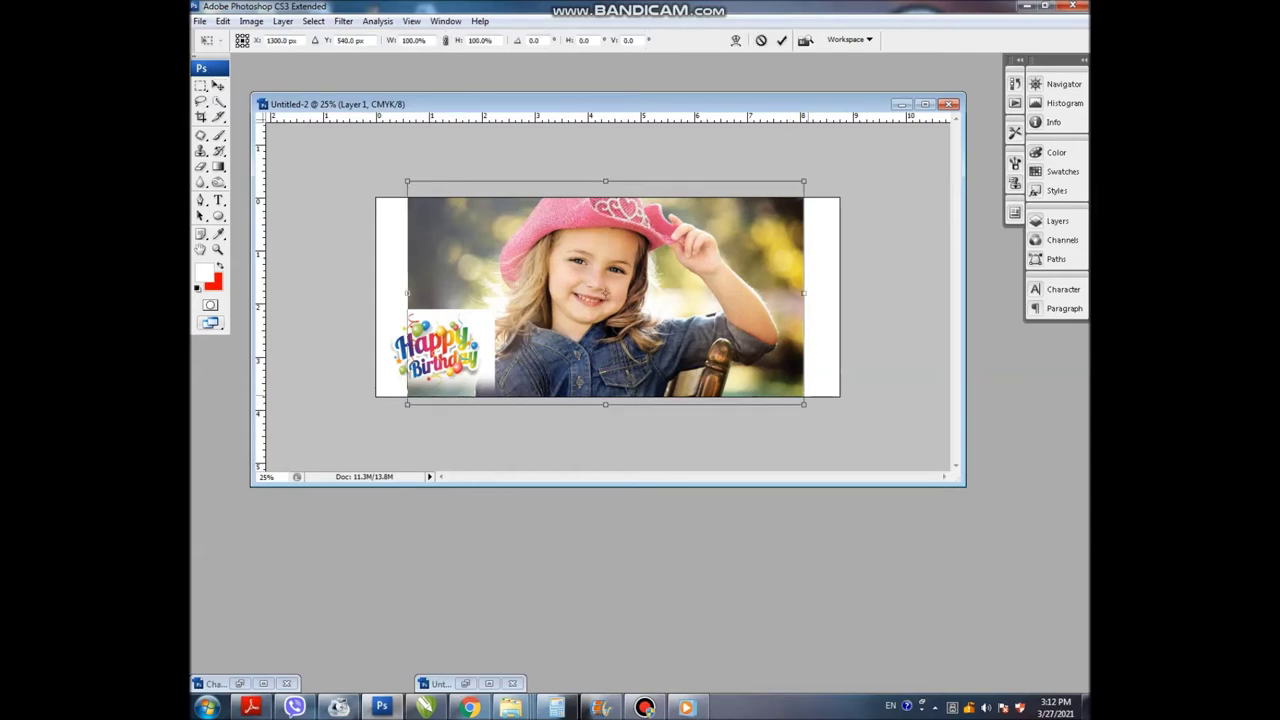
left_click_drag(803, 182, 848, 156)
key("Return")
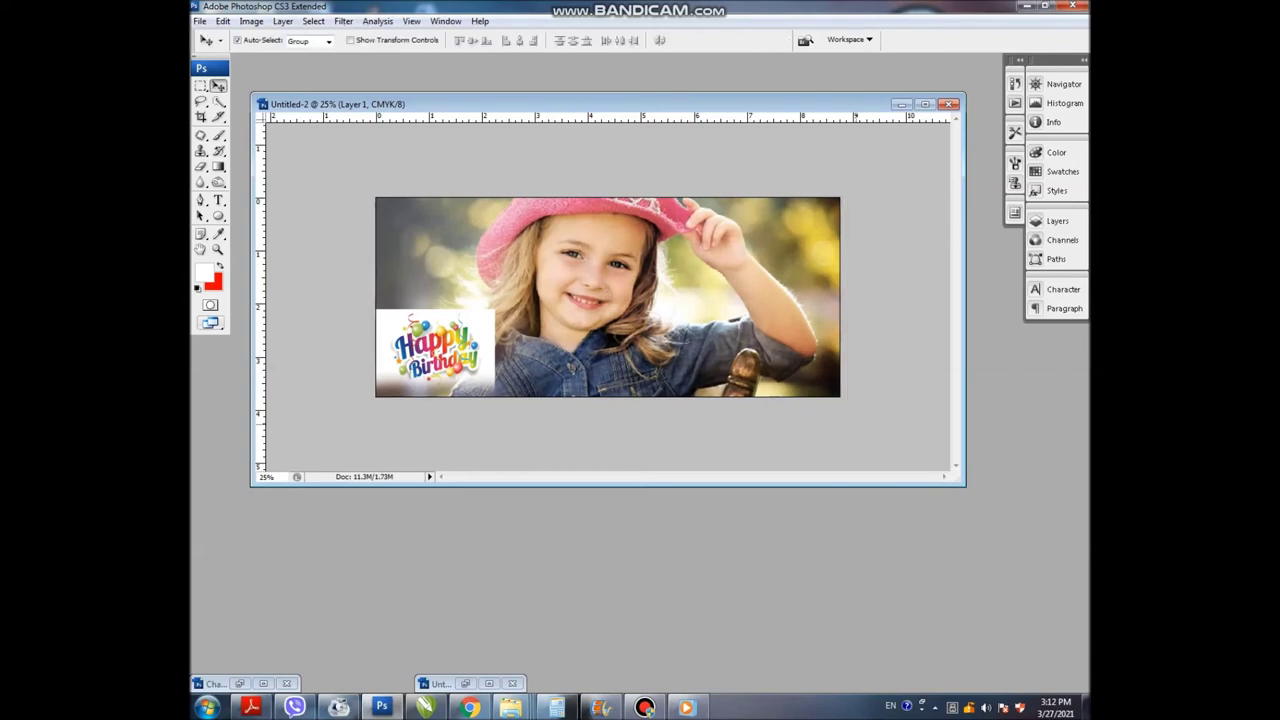
mouse_move(435, 350)
left_mouse_down()
mouse_move(633, 368)
mouse_move(727, 360)
left_mouse_up()
key("ctrl+plus")
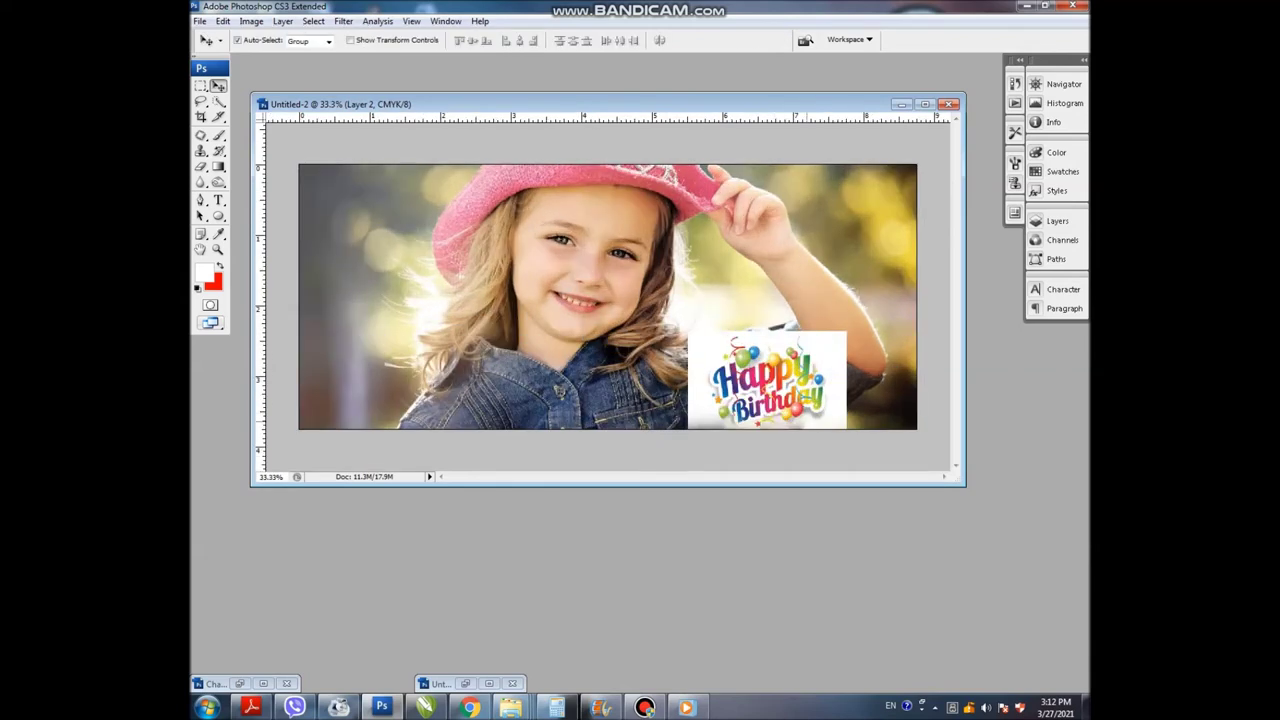
Magic-erase the white background of the Happy Birthday layer and reposition the graphic.
left_click(201, 166)
right_click(201, 166)
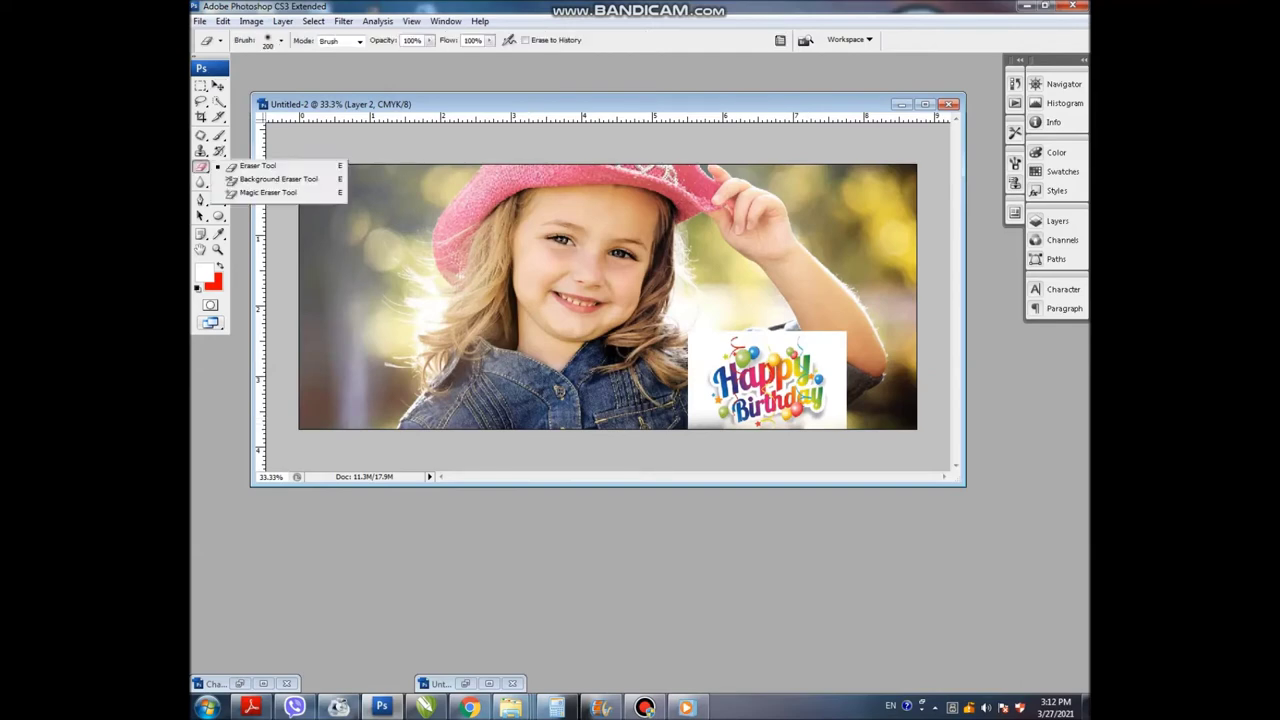
left_click(260, 195)
left_click(700, 345)
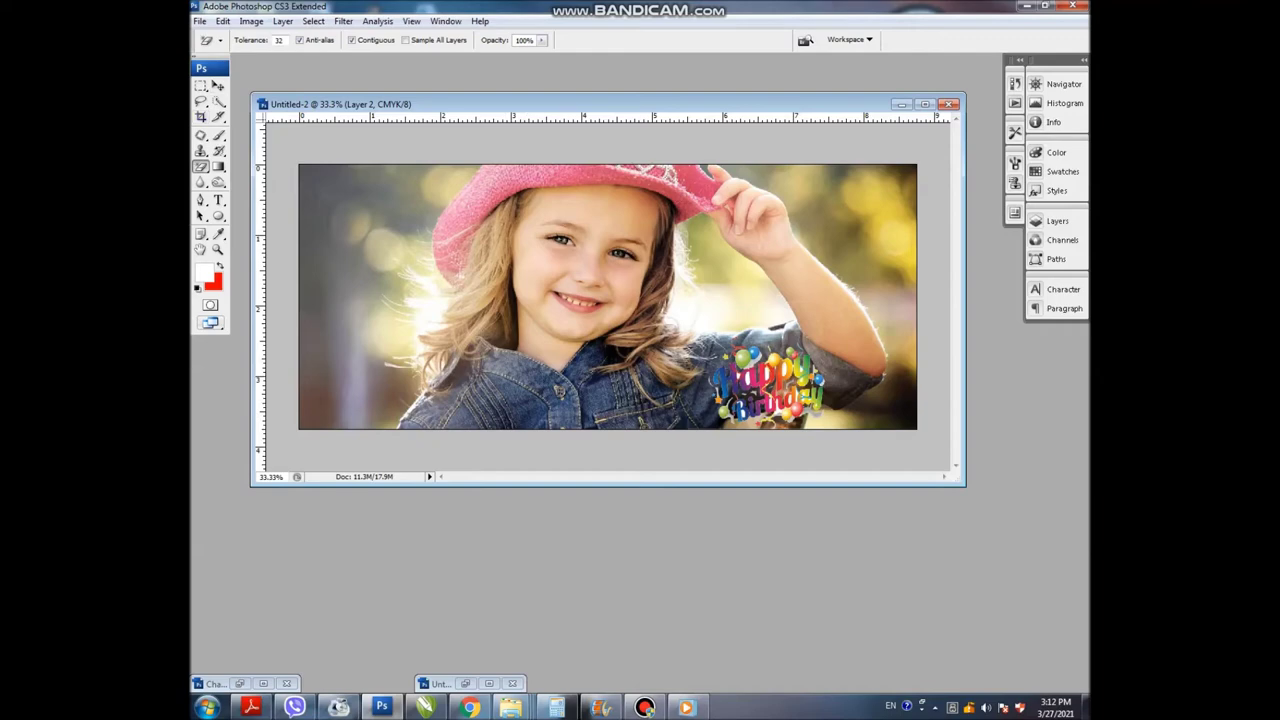
left_click(218, 86)
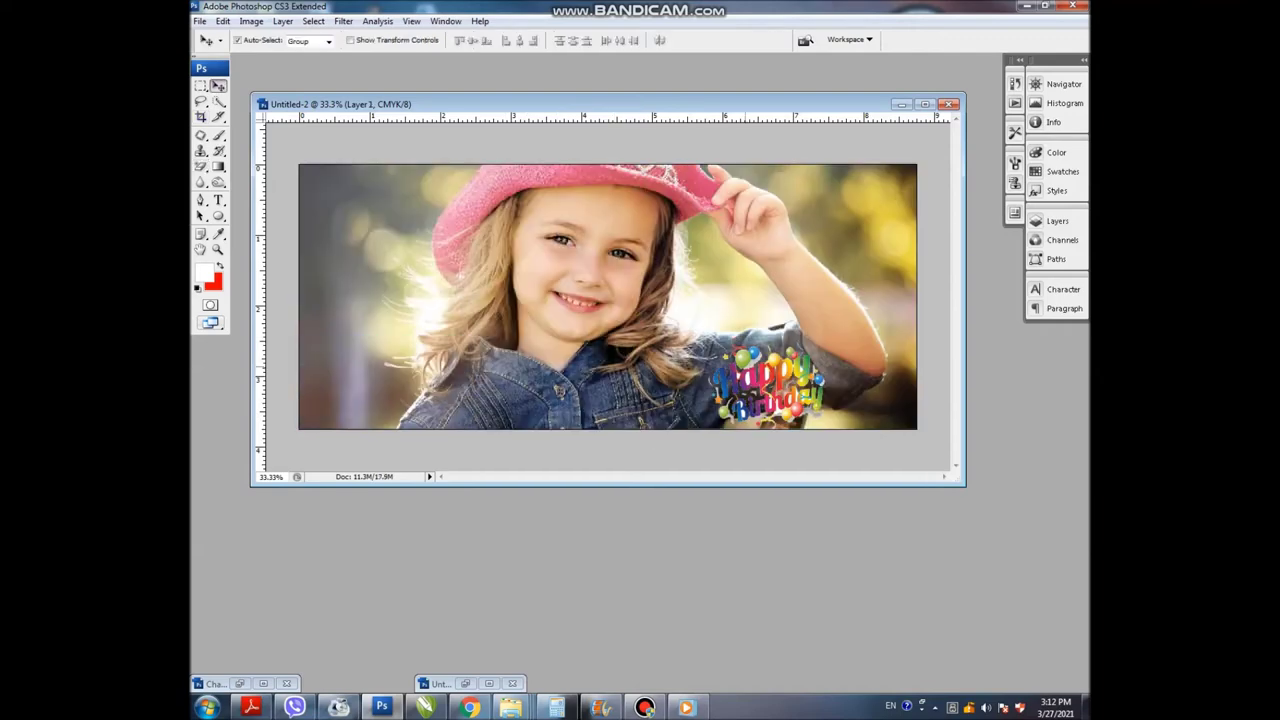
mouse_move(765, 380)
left_mouse_down()
mouse_move(385, 215)
mouse_move(693, 378)
left_mouse_up()
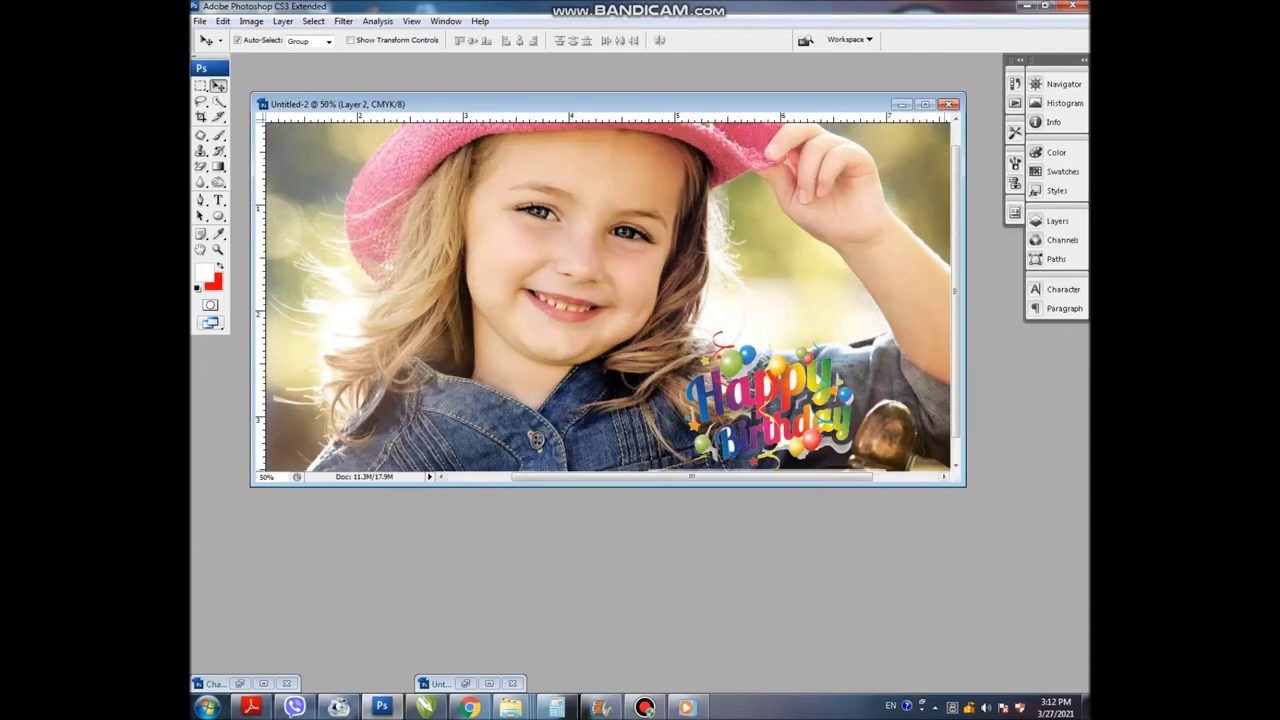
Switch to full-screen view and move the Happy Birthday graphic near the girl's raised hand.
key("f")
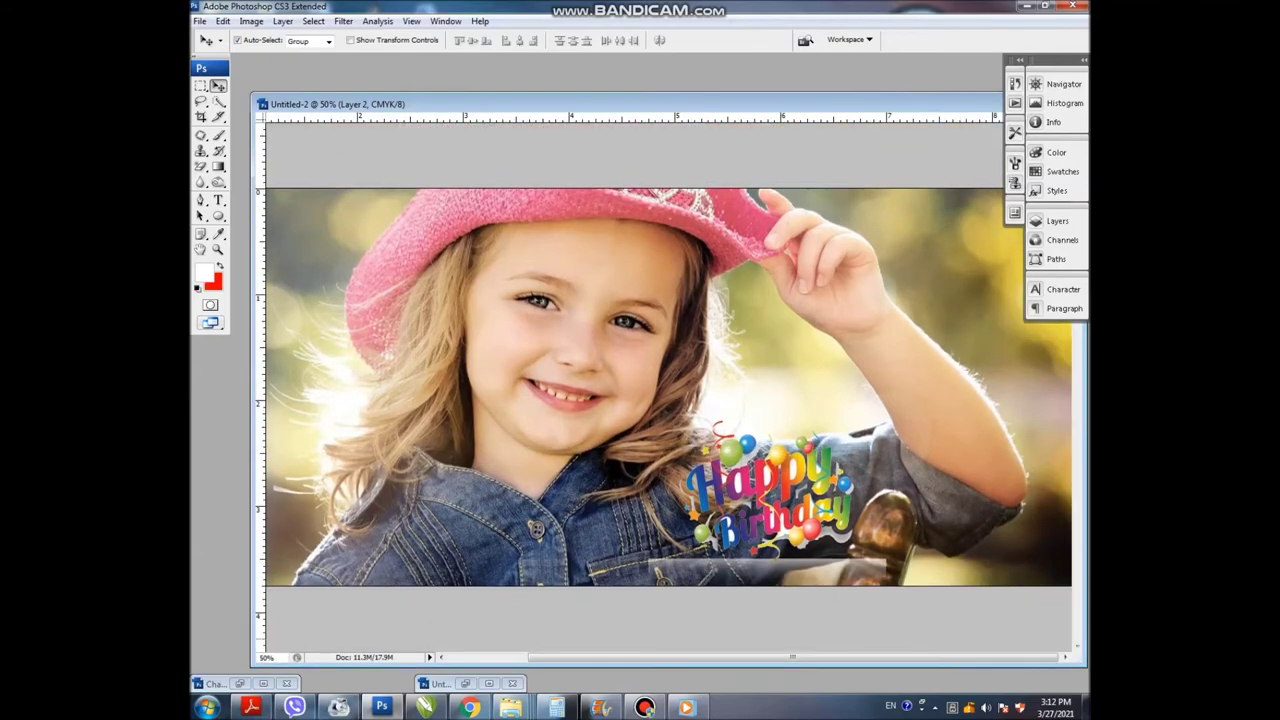
key("f")
key("ctrl+plus")
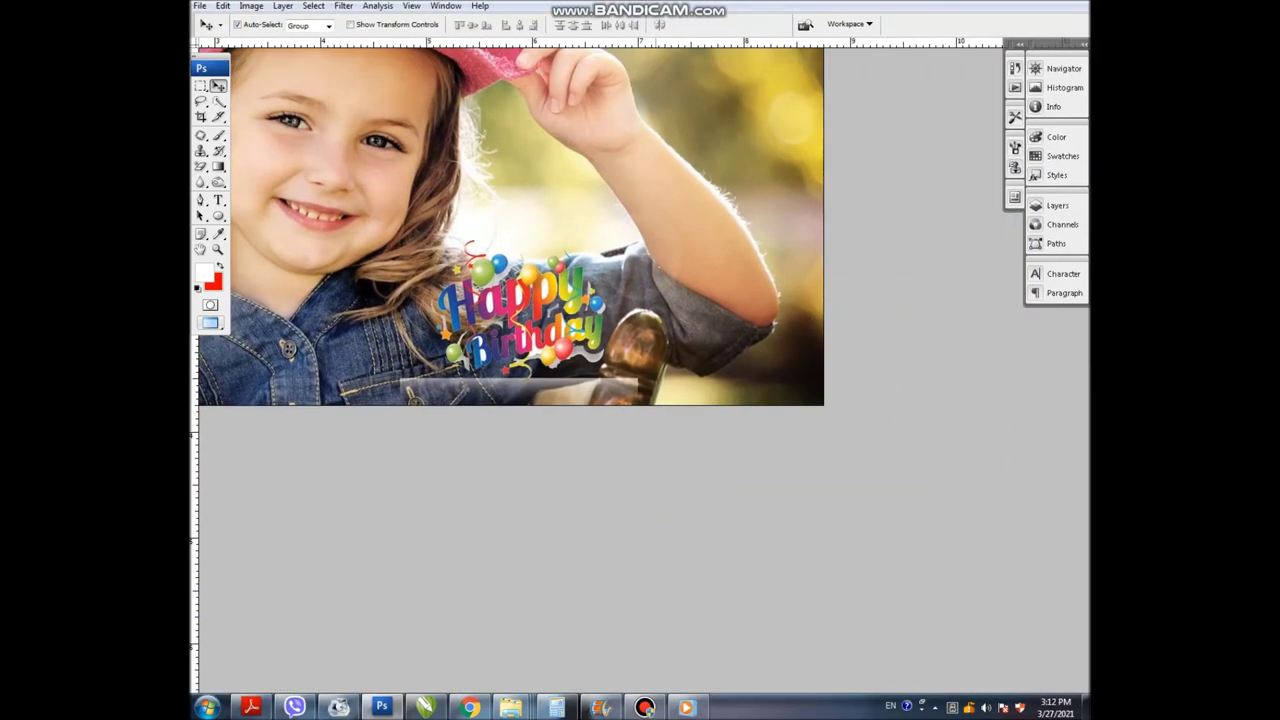
scroll(580, 350, "up", 1)
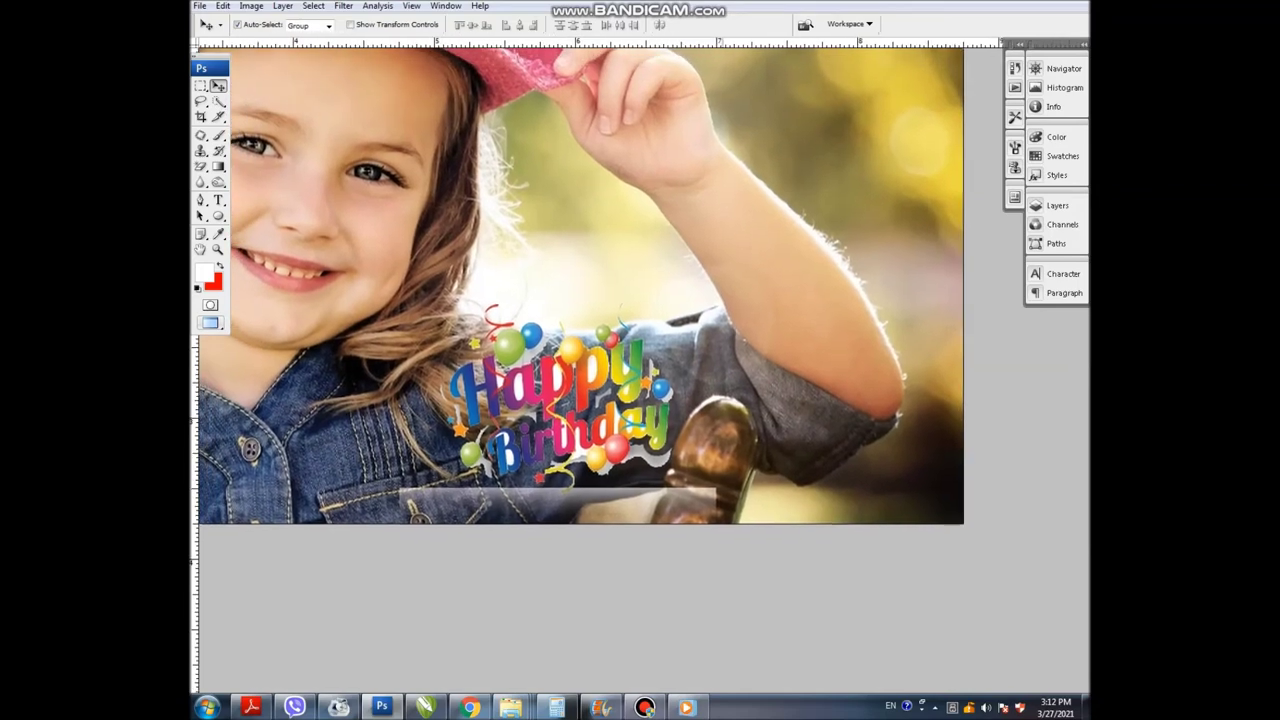
scroll(580, 350, "up", 2)
scroll(580, 350, "up", 1)
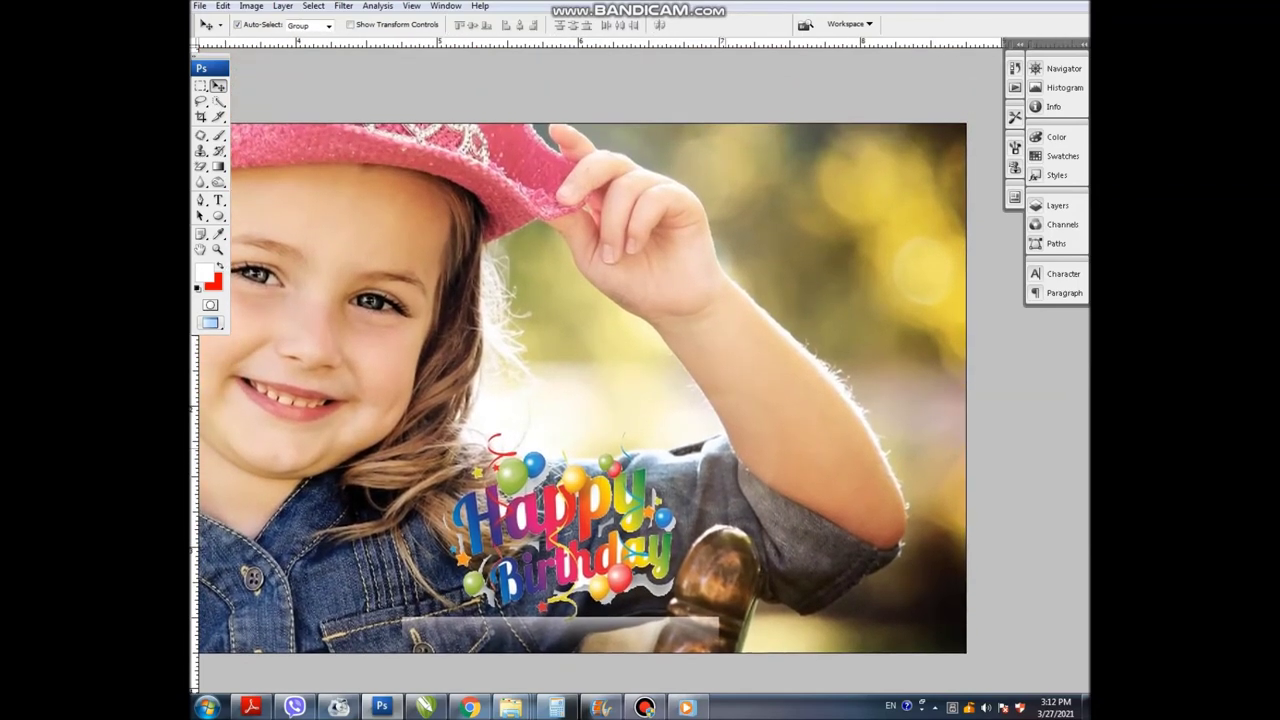
key("ctrl+minus")
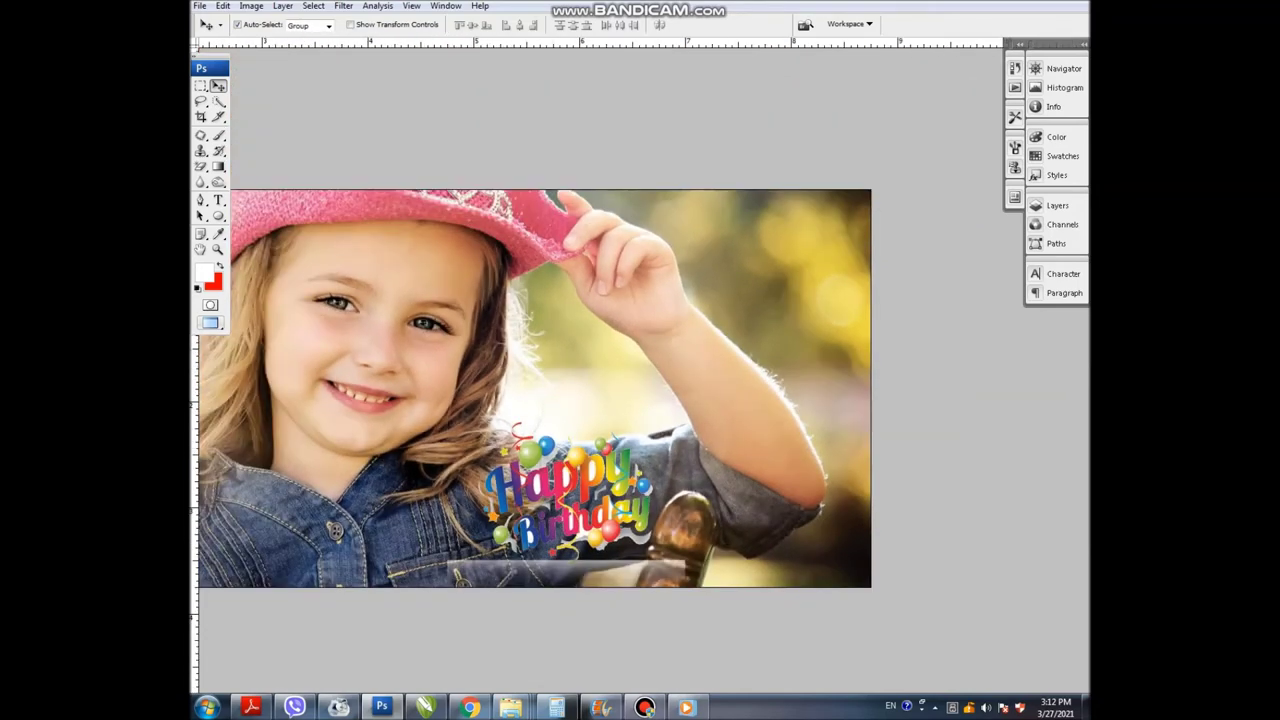
left_click_drag(570, 490, 695, 332)
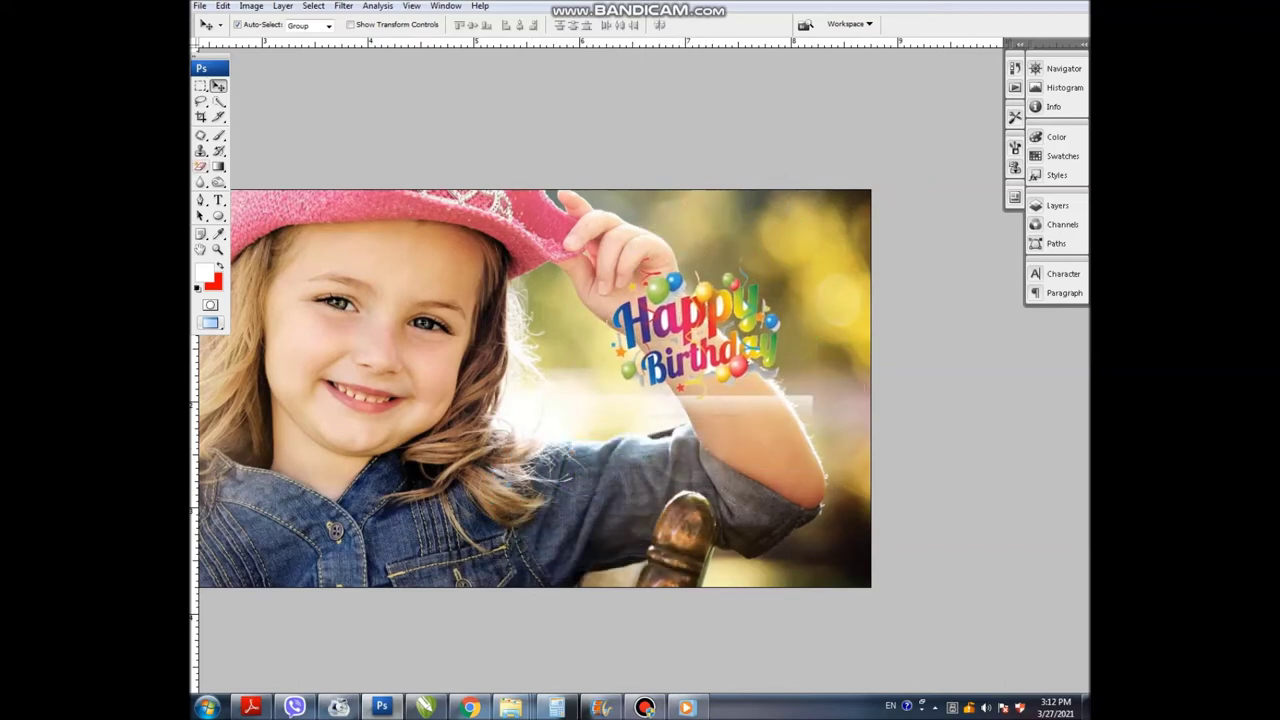
Magic-erase the pale band, set the eraser brush to 125, and move the graphic lower-left.
left_click(200, 166)
left_click(665, 405)
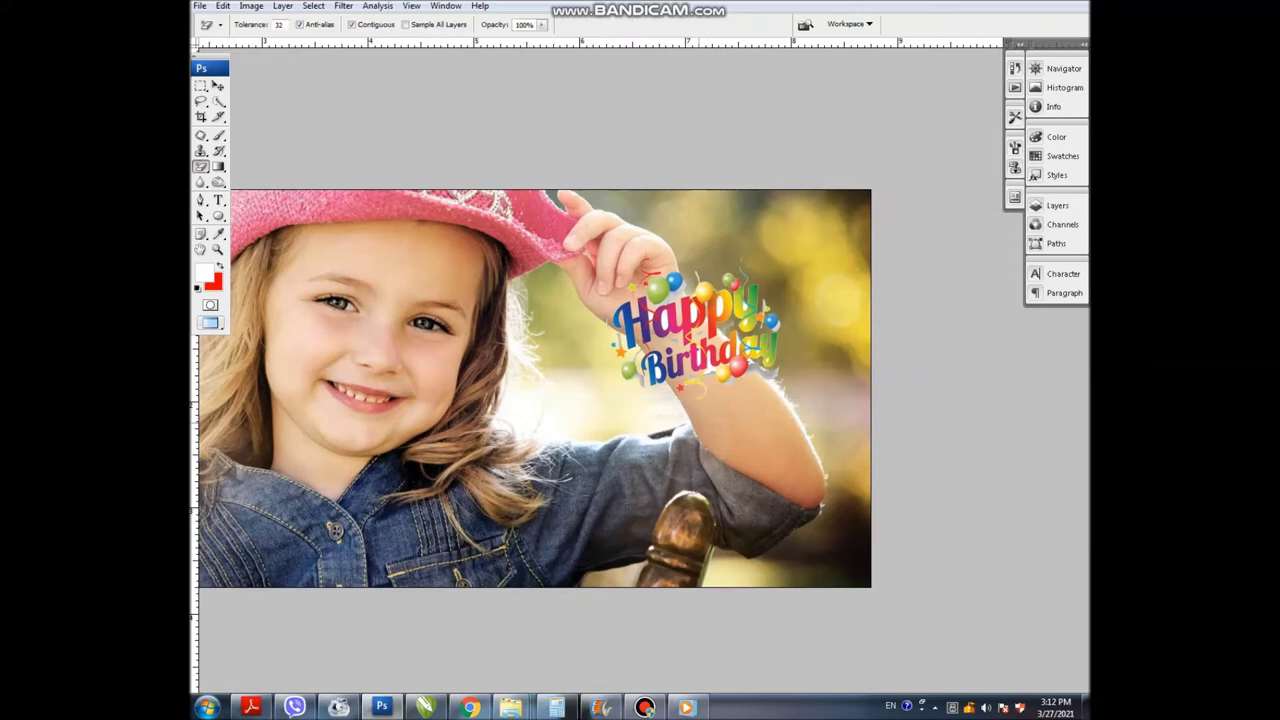
left_click_drag(201, 166, 265, 168)
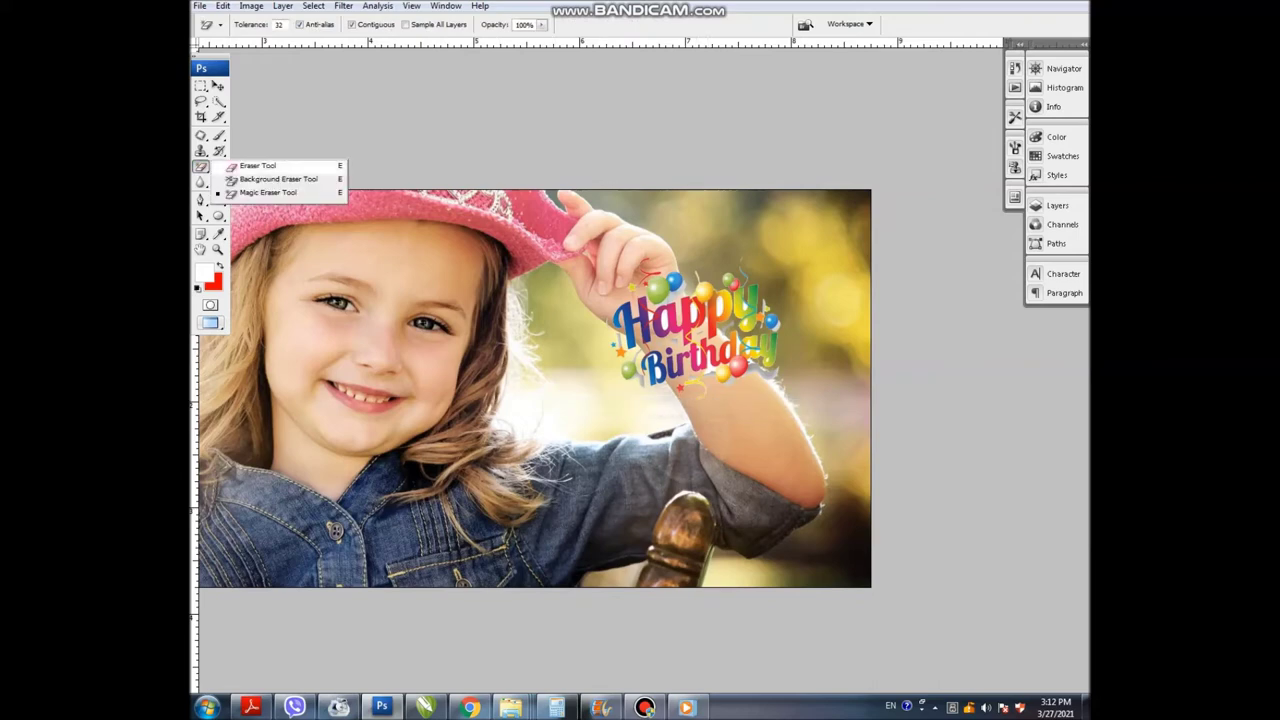
key("bracketleft")
key("bracketleft")
key("bracketleft")
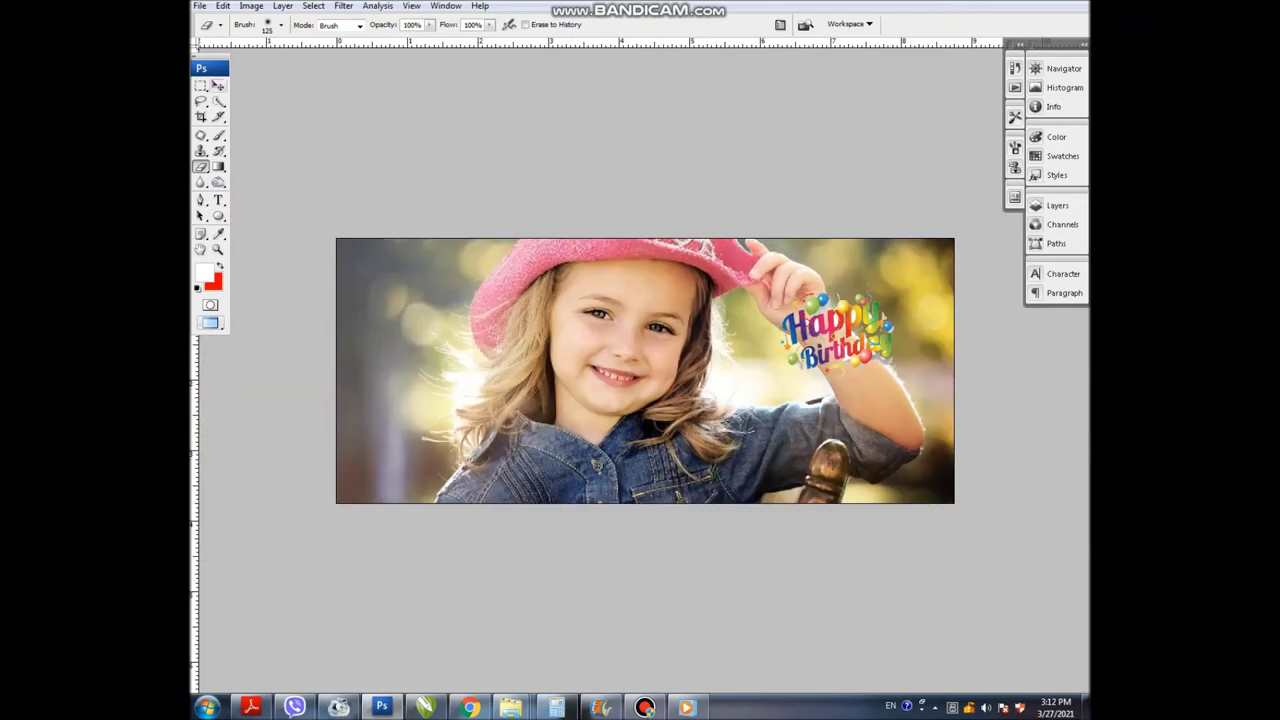
left_click(218, 86)
left_click_drag(838, 330, 410, 441)
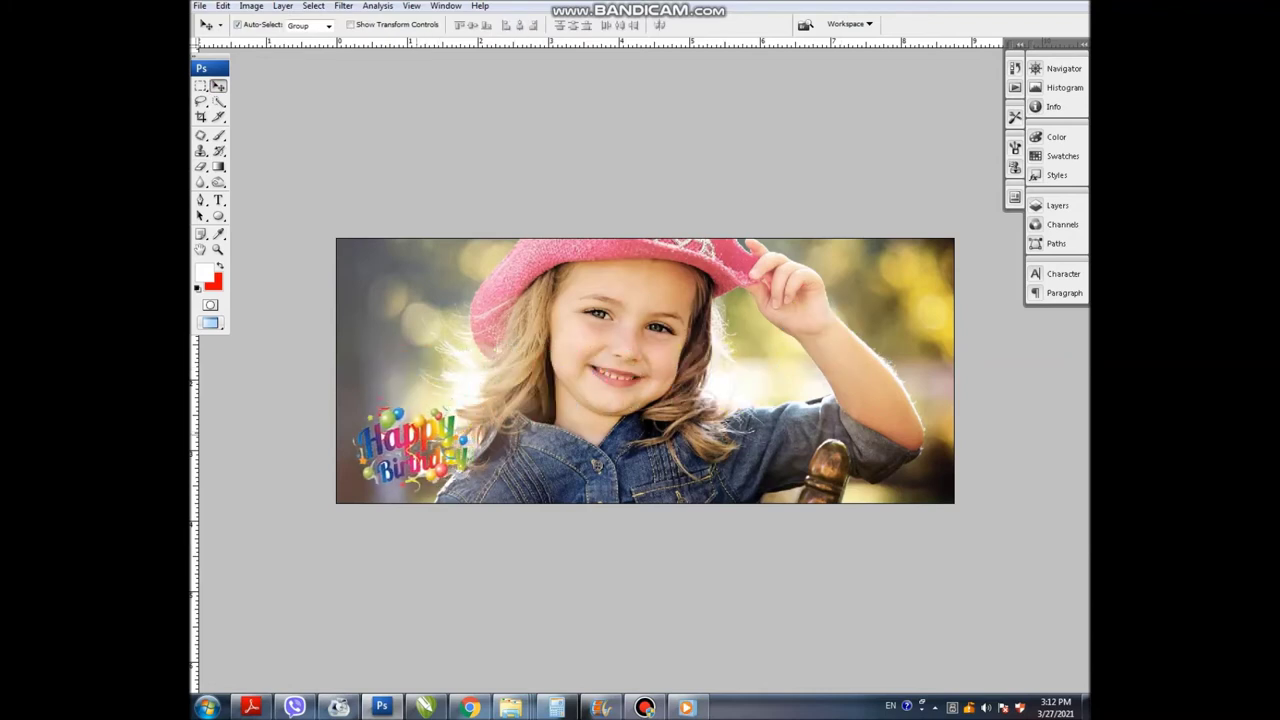
left_click(1057, 205)
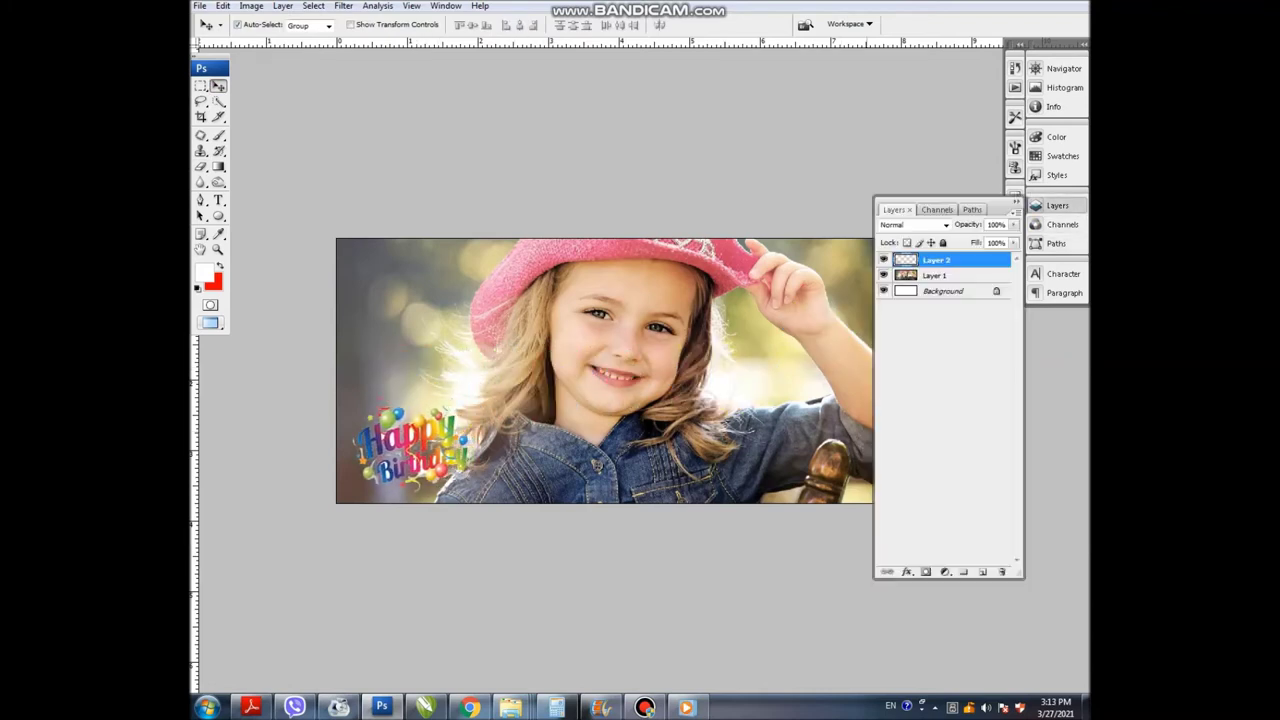
Add a white Stroke layer style to Layer 2, with Color Overlay turned off.
double_click(970, 259)
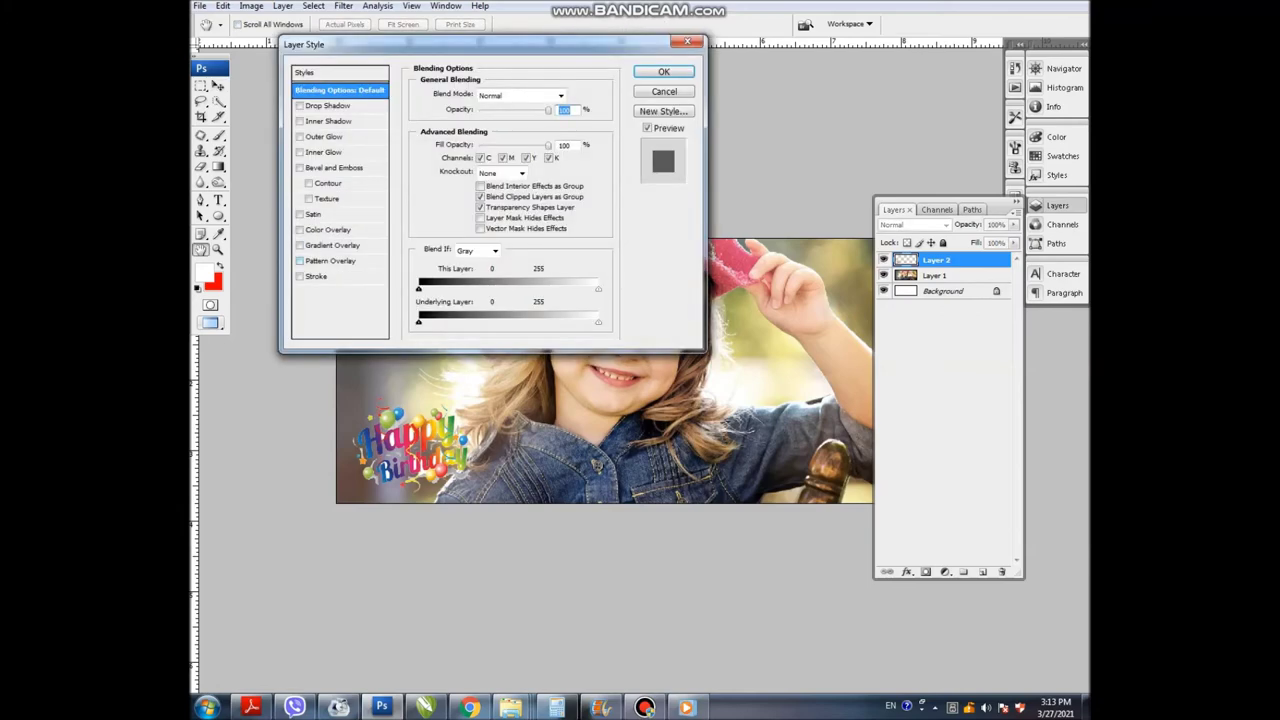
left_click(328, 229)
left_click(299, 276)
left_click(316, 276)
left_click(299, 229)
left_click(448, 183)
left_click(672, 112)
left_click(988, 103)
key("Up")
key("Up")
key("Down")
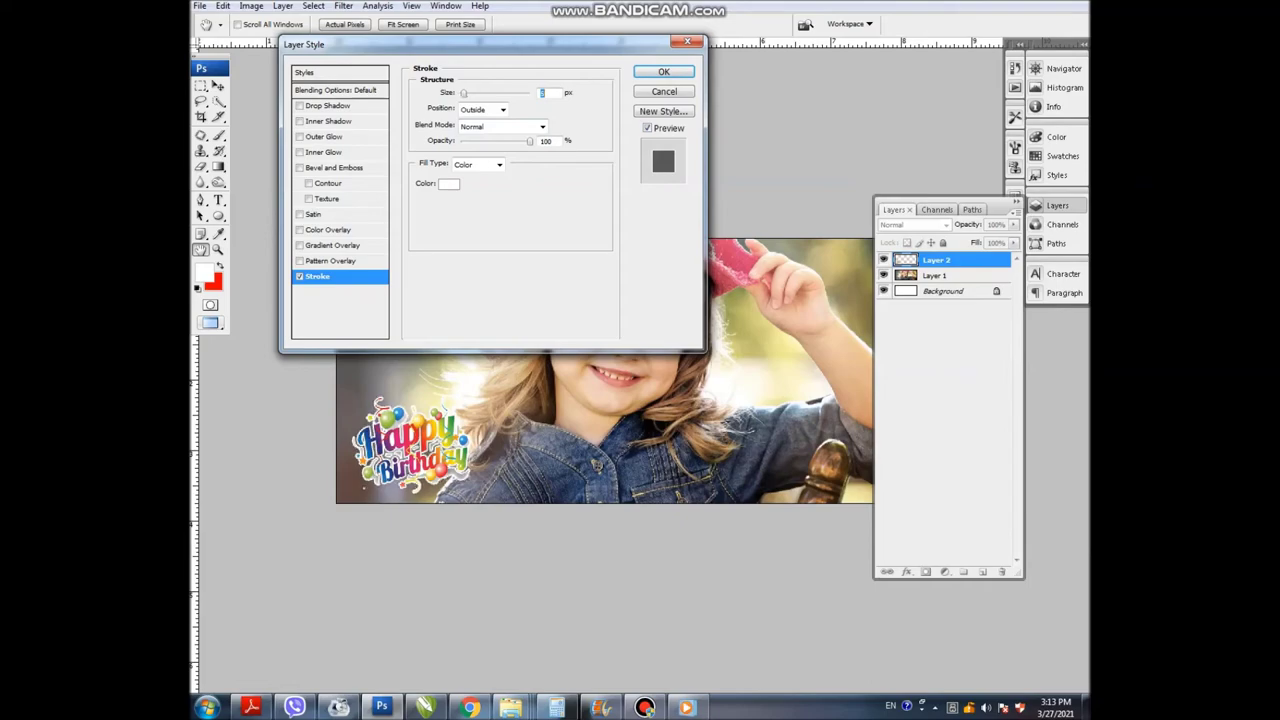
key("Return")
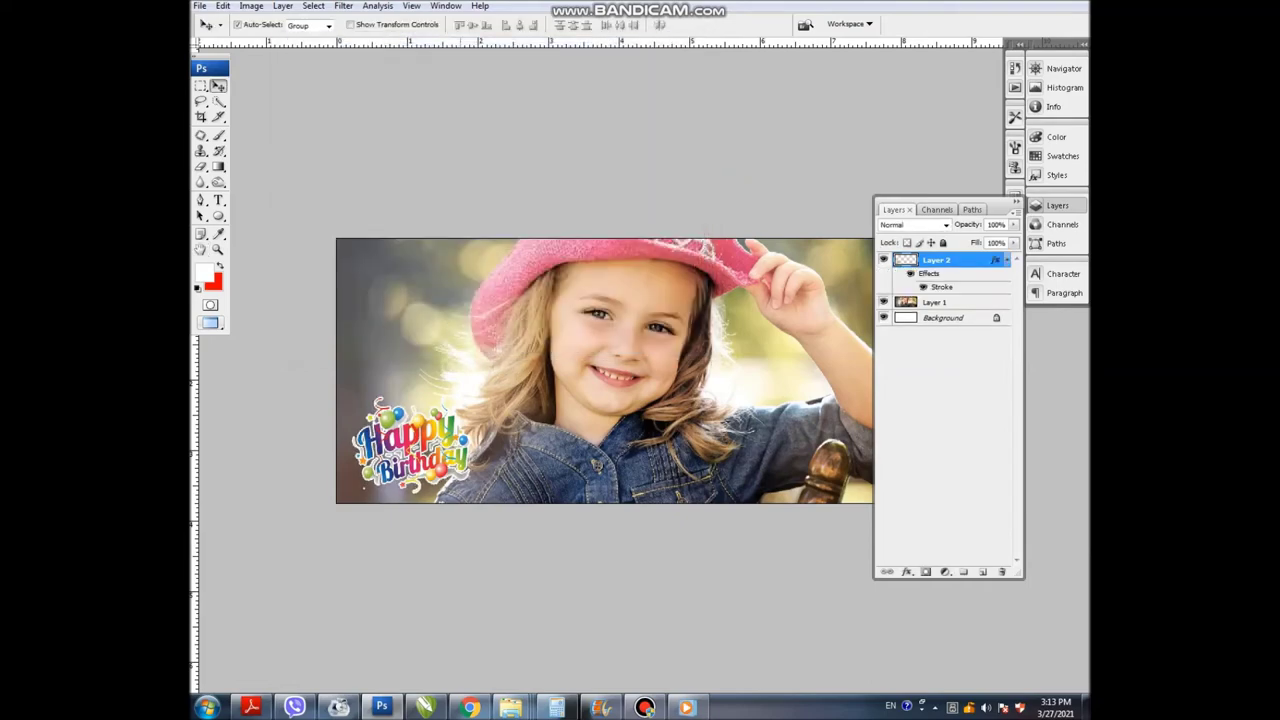
Erase part of the yellow streamer under Birthday with a 60 px eraser, then fit the view.
key("ctrl+plus")
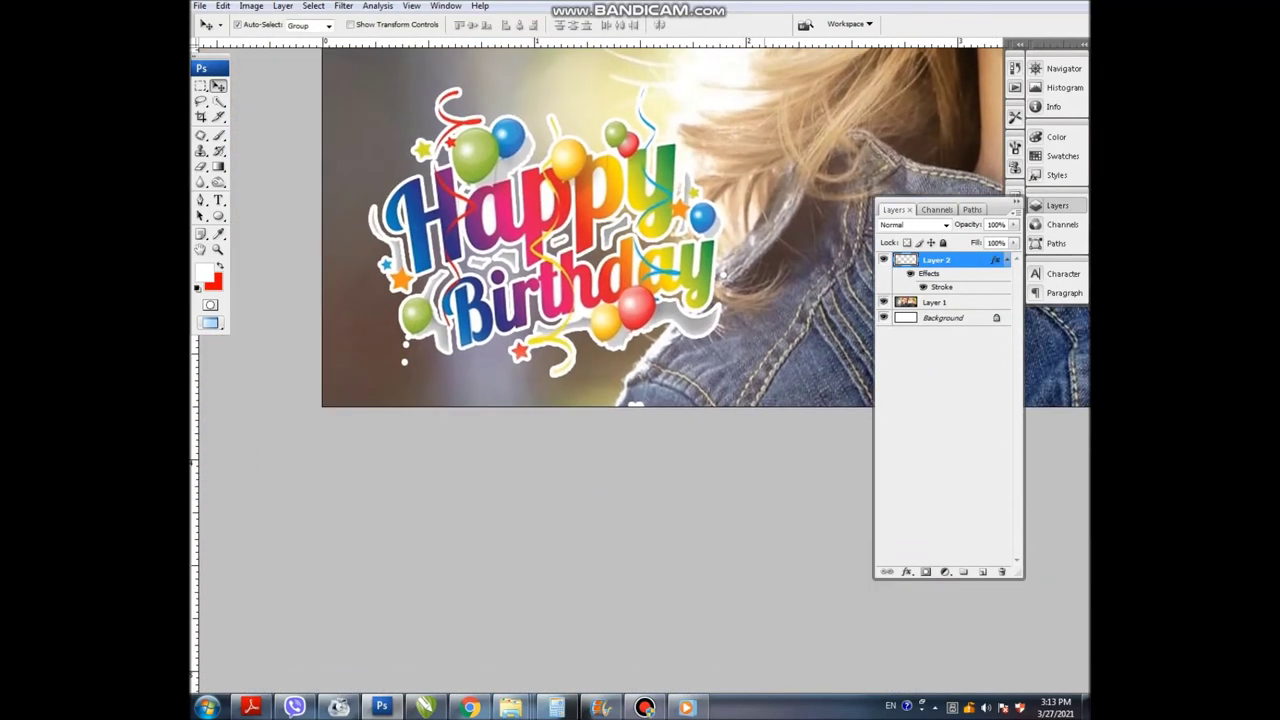
left_click(201, 166)
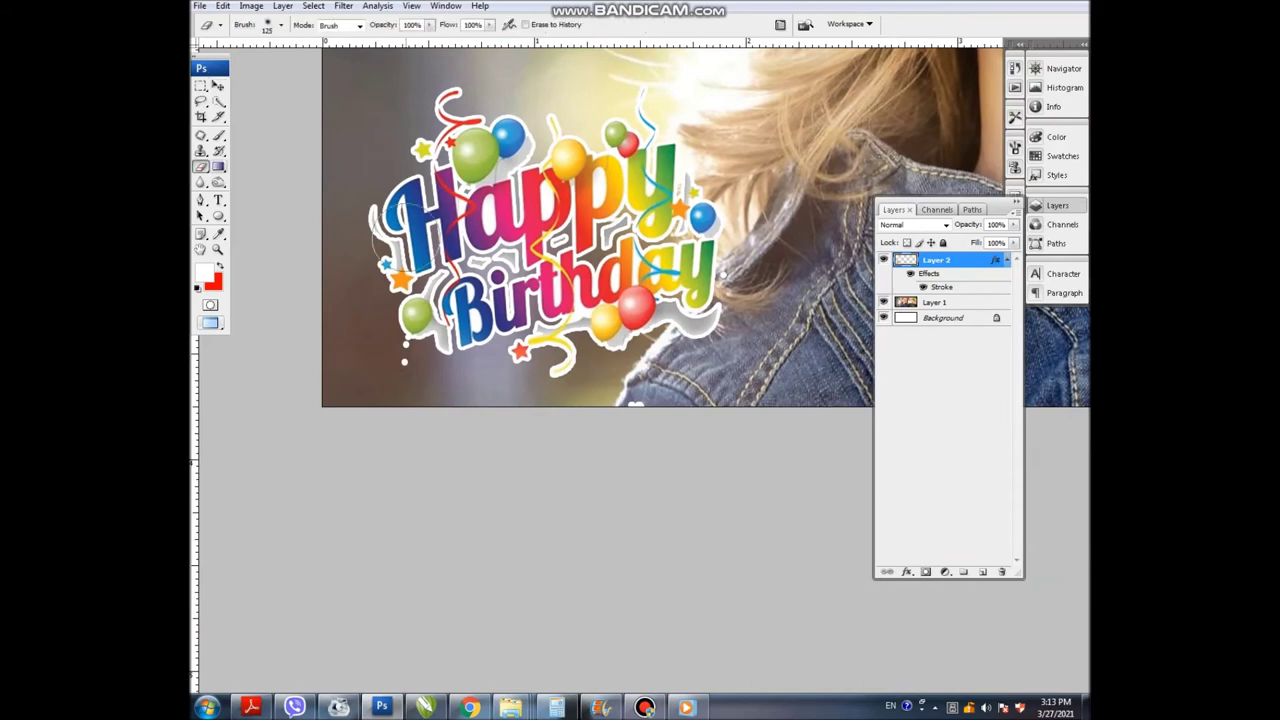
key("bracketleft")
key("bracketleft")
key("bracketleft")
mouse_move(555, 352)
left_mouse_down()
mouse_move(585, 362)
mouse_move(678, 318)
mouse_move(668, 345)
left_mouse_up()
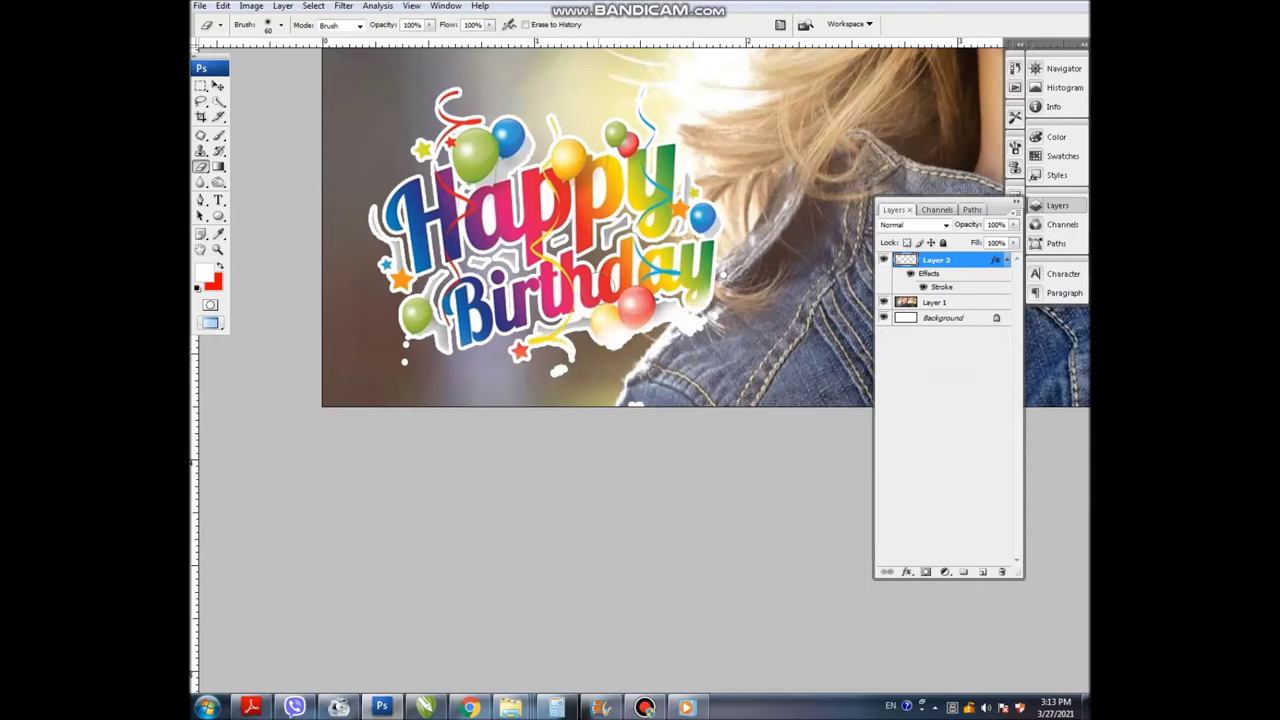
key("ctrl+minus")
key("ctrl+minus")
key("ctrl+0")
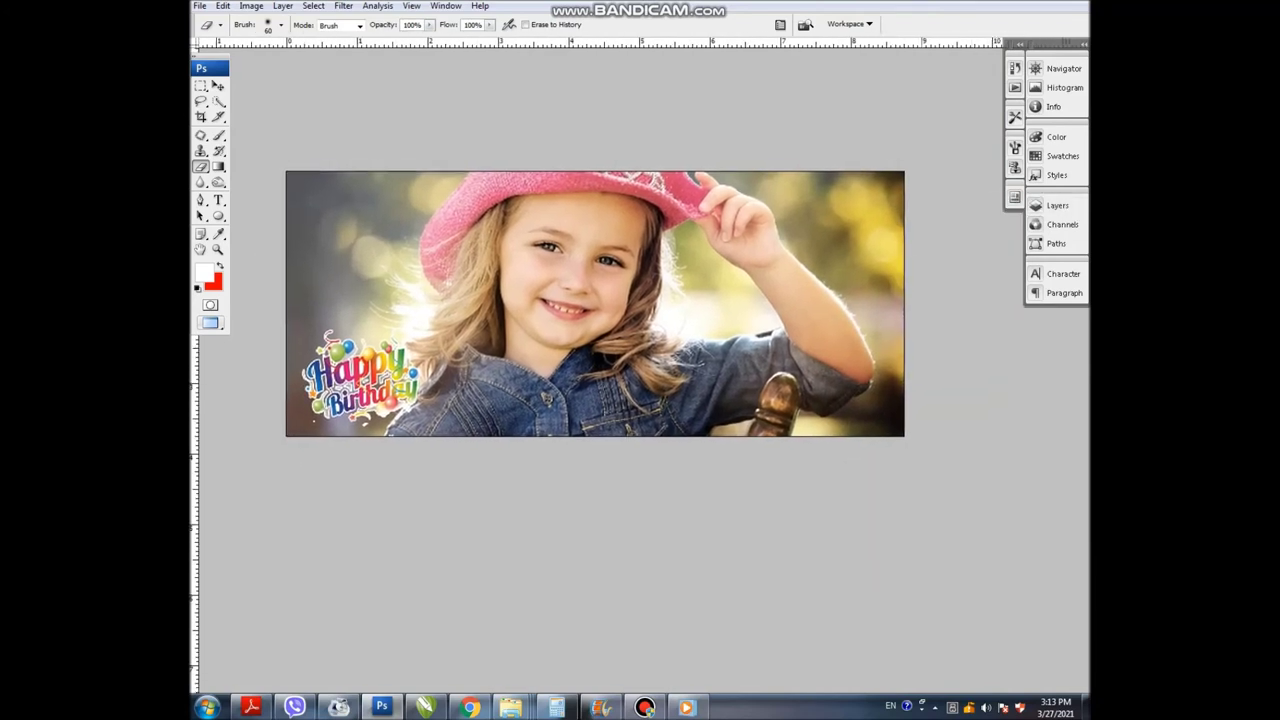
left_click(218, 86)
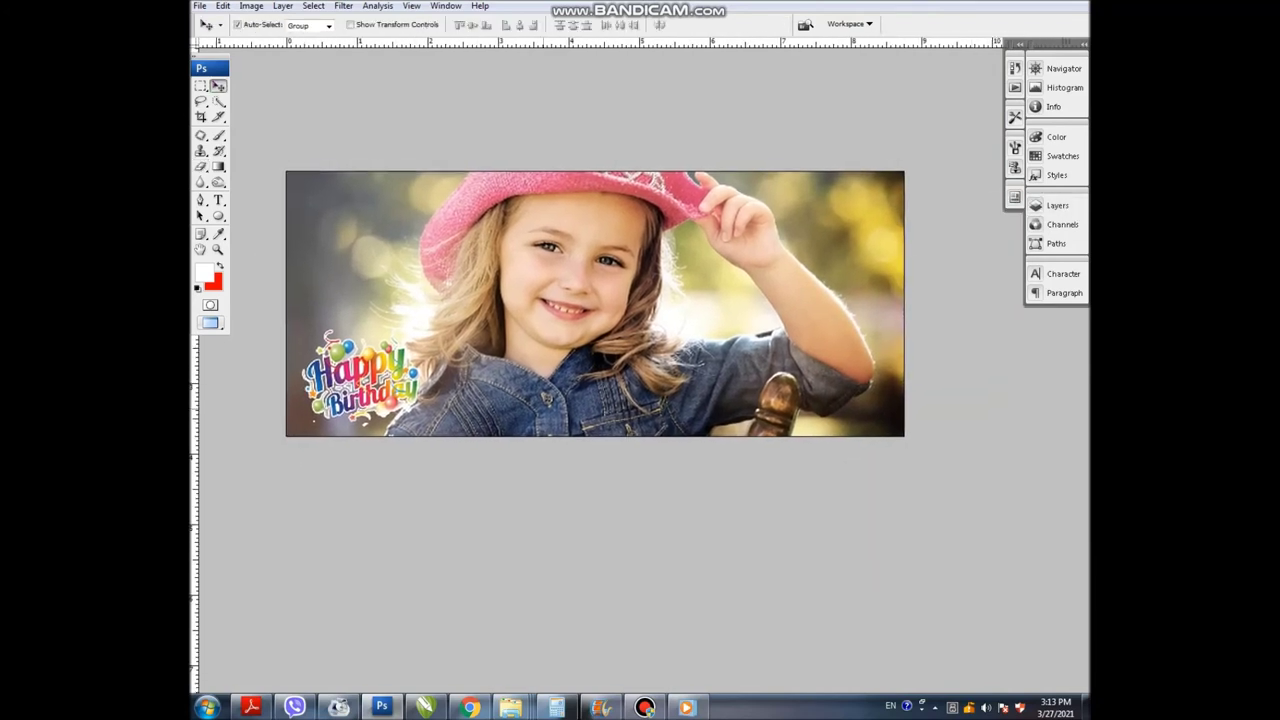
Nudge the Happy Birthday graphic slightly right, exit full screen and zoom to 25%.
left_click_drag(595, 303, 618, 269)
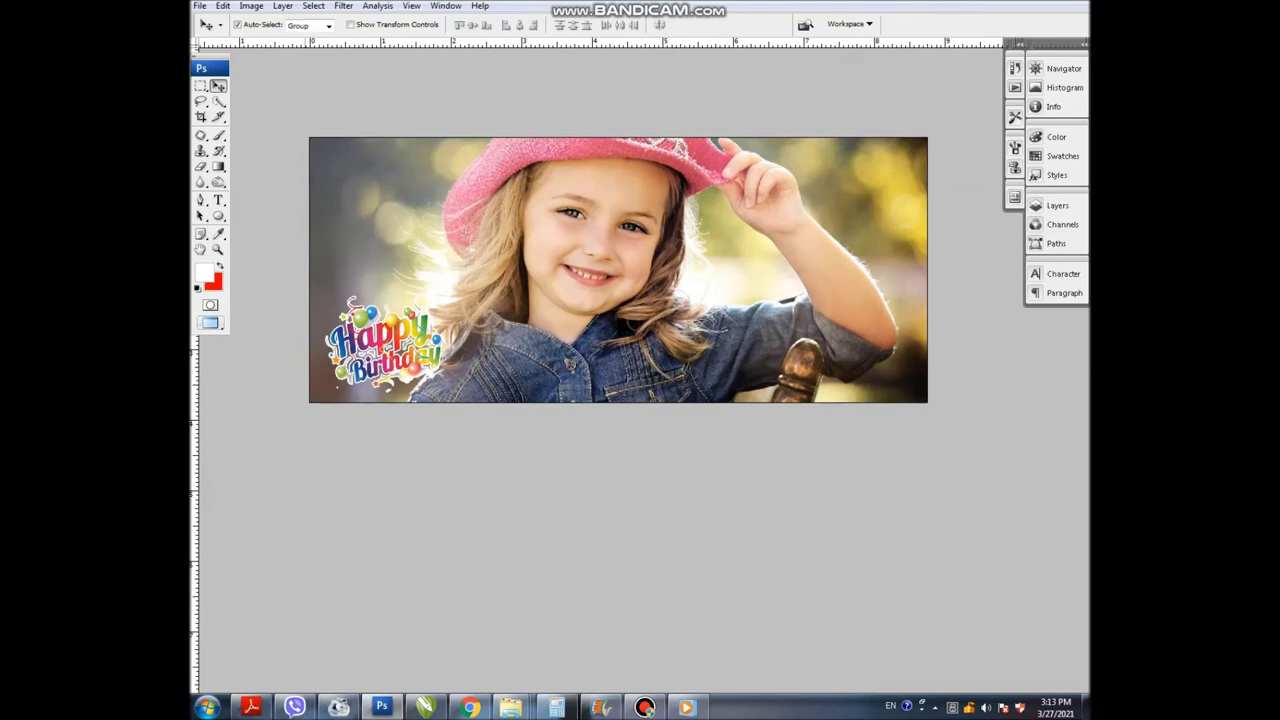
left_click_drag(385, 345, 391, 348)
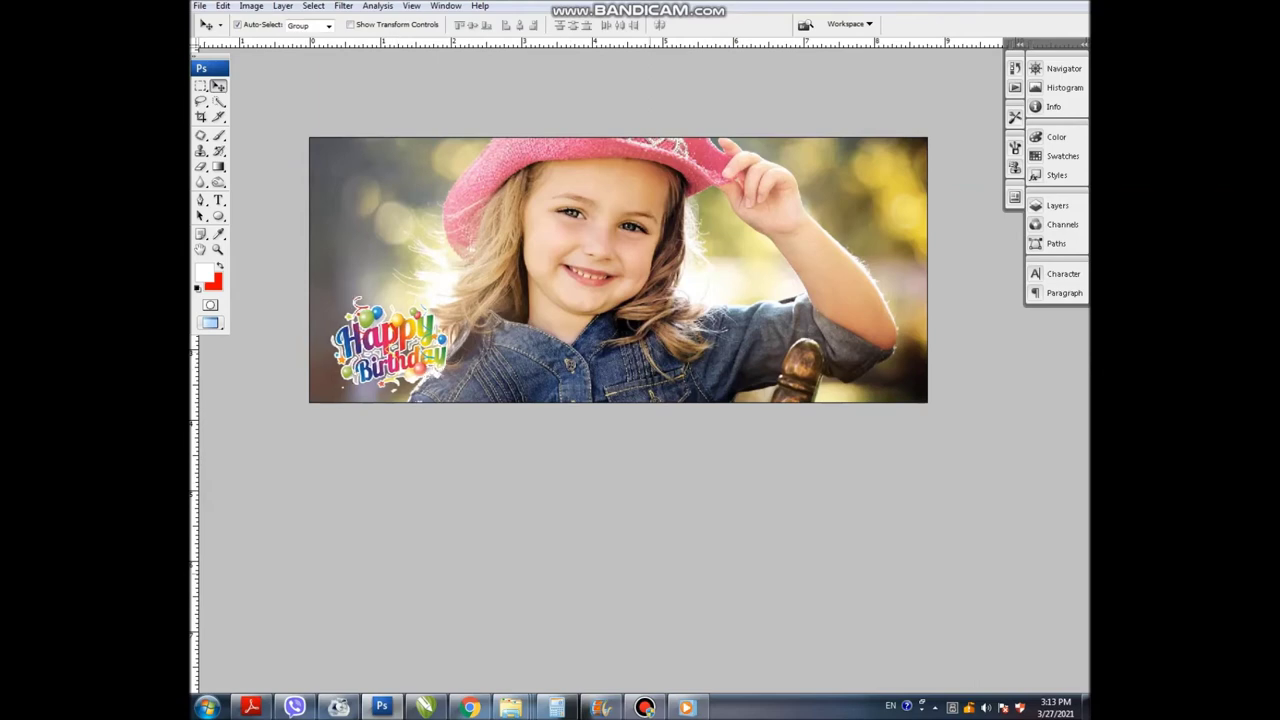
key("f")
key("ctrl+minus")
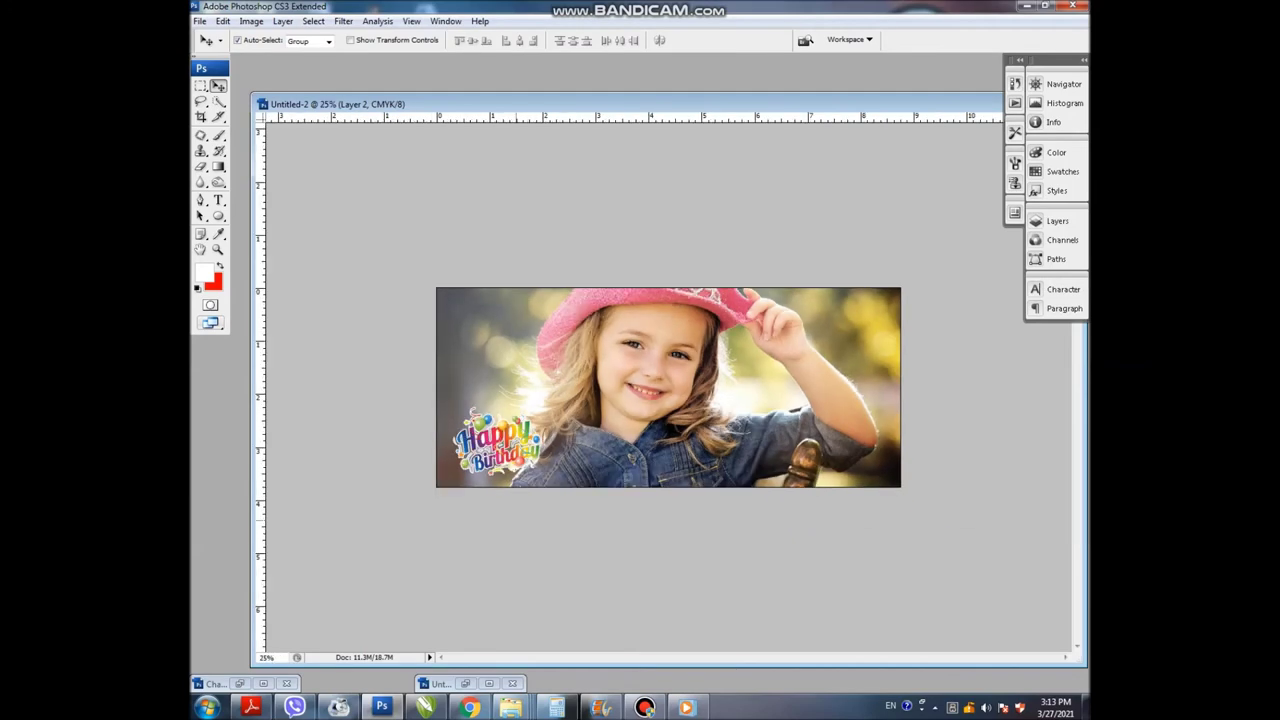
Move and shrink the Untitled-2 document window into a smaller floating window.
mouse_move(450, 104)
left_mouse_down()
mouse_move(617, 212)
mouse_move(548, 157)
left_mouse_up()
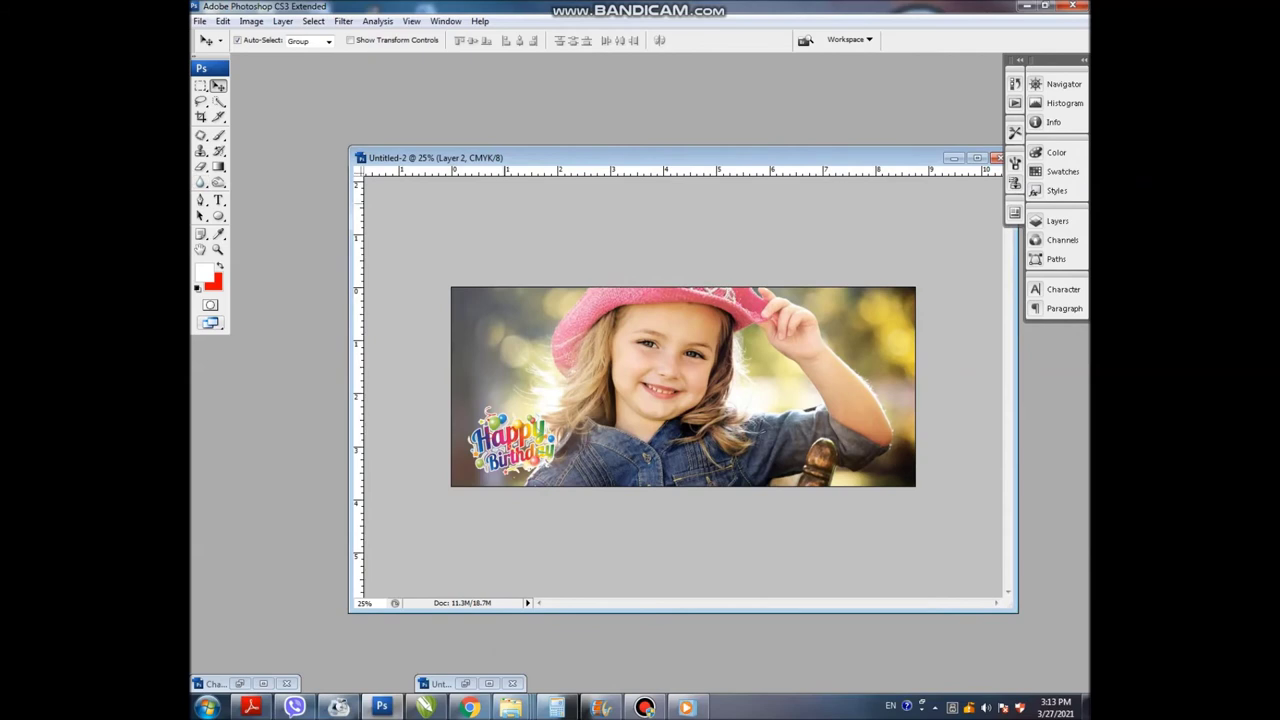
left_click_drag(548, 157, 502, 116)
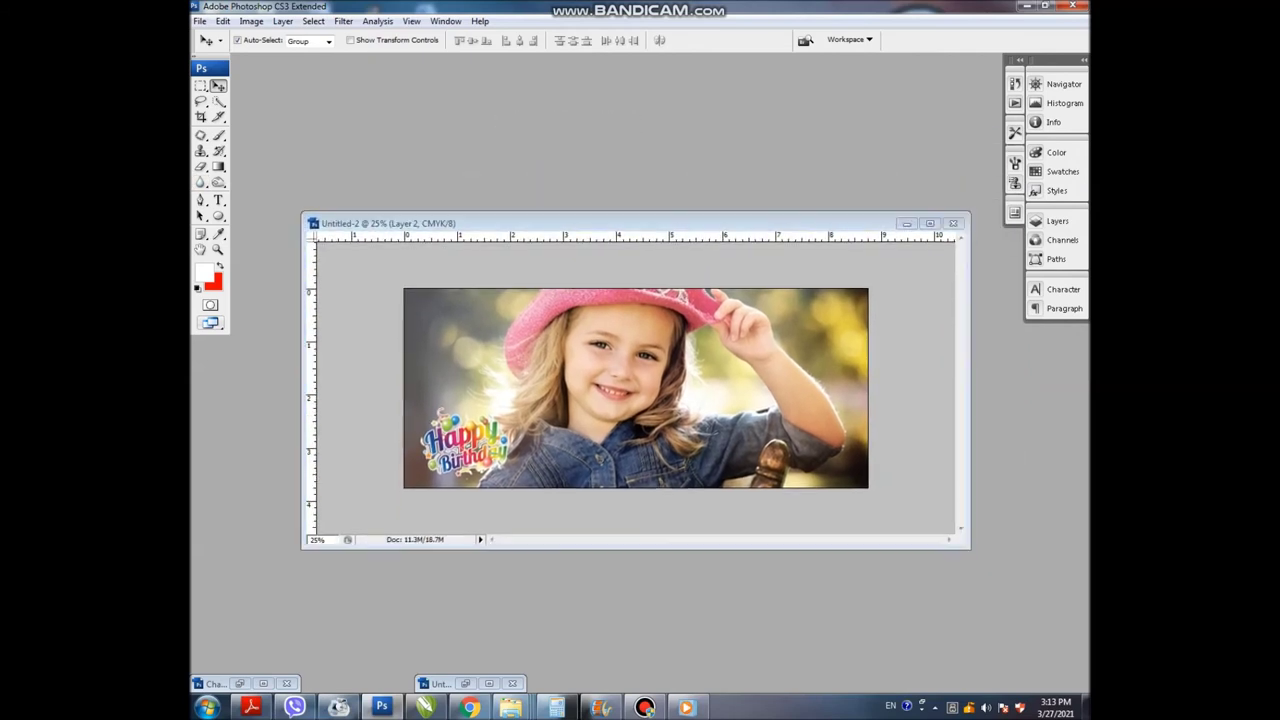
left_click_drag(502, 116, 490, 140)
left_click_drag(291, 300, 392, 300)
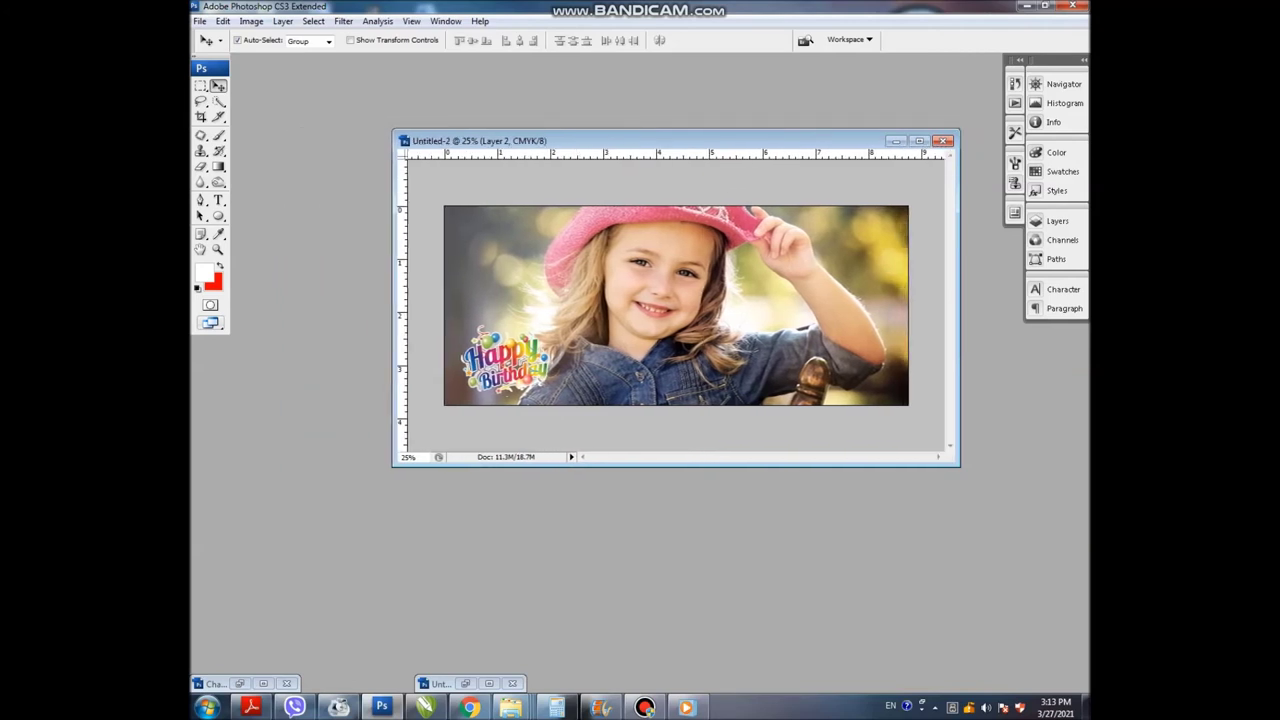
left_click_drag(675, 466, 675, 451)
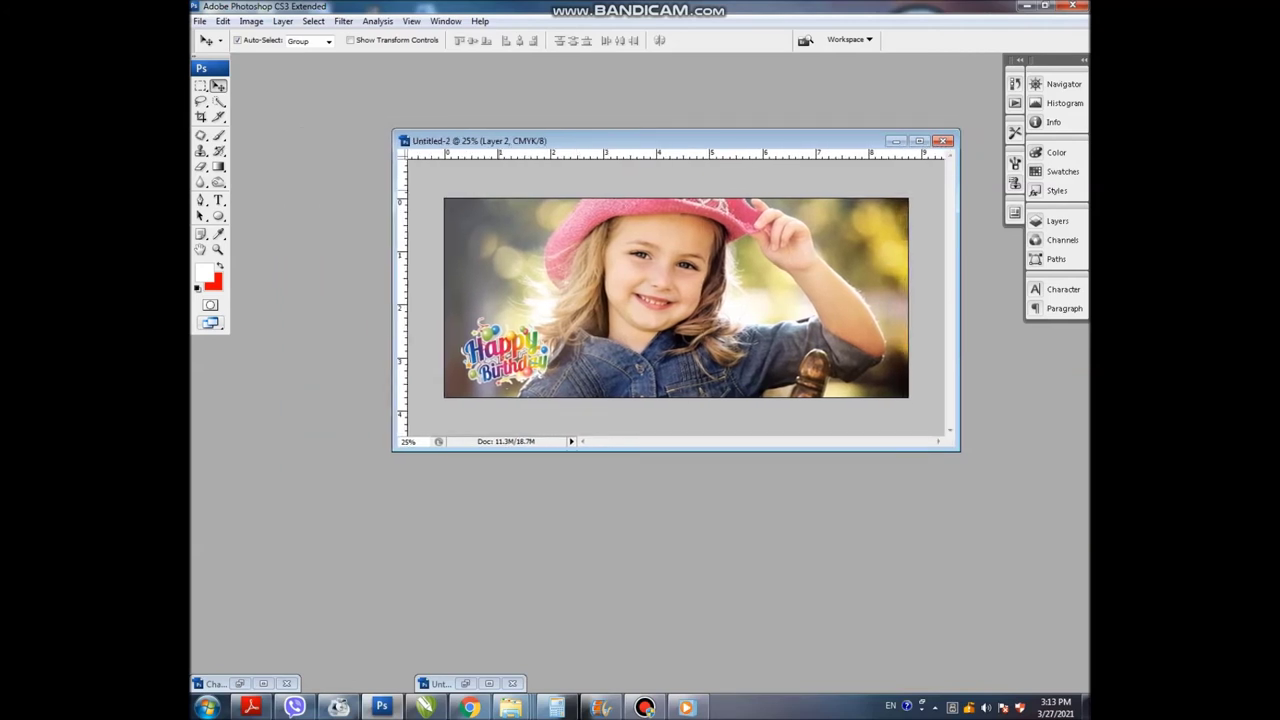
right_click(768, 142)
left_click(792, 155)
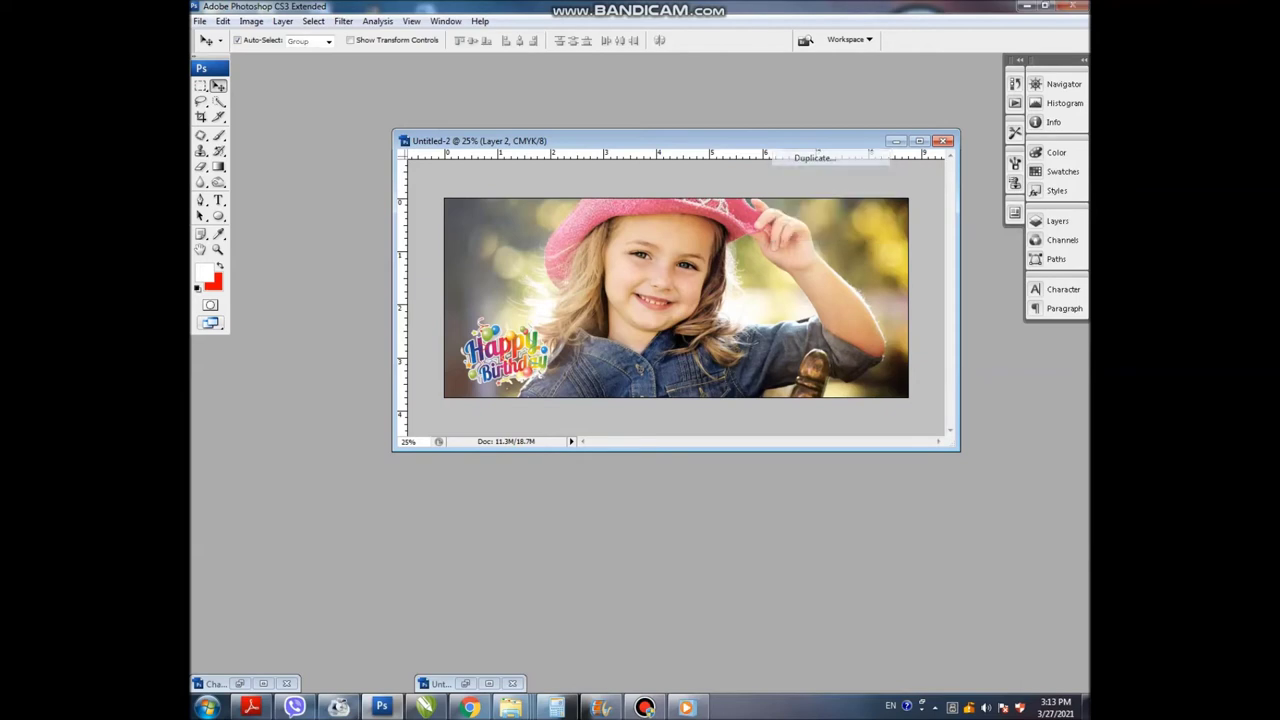
Create the duplicate banner and arrange its window above the original document.
key("Return")
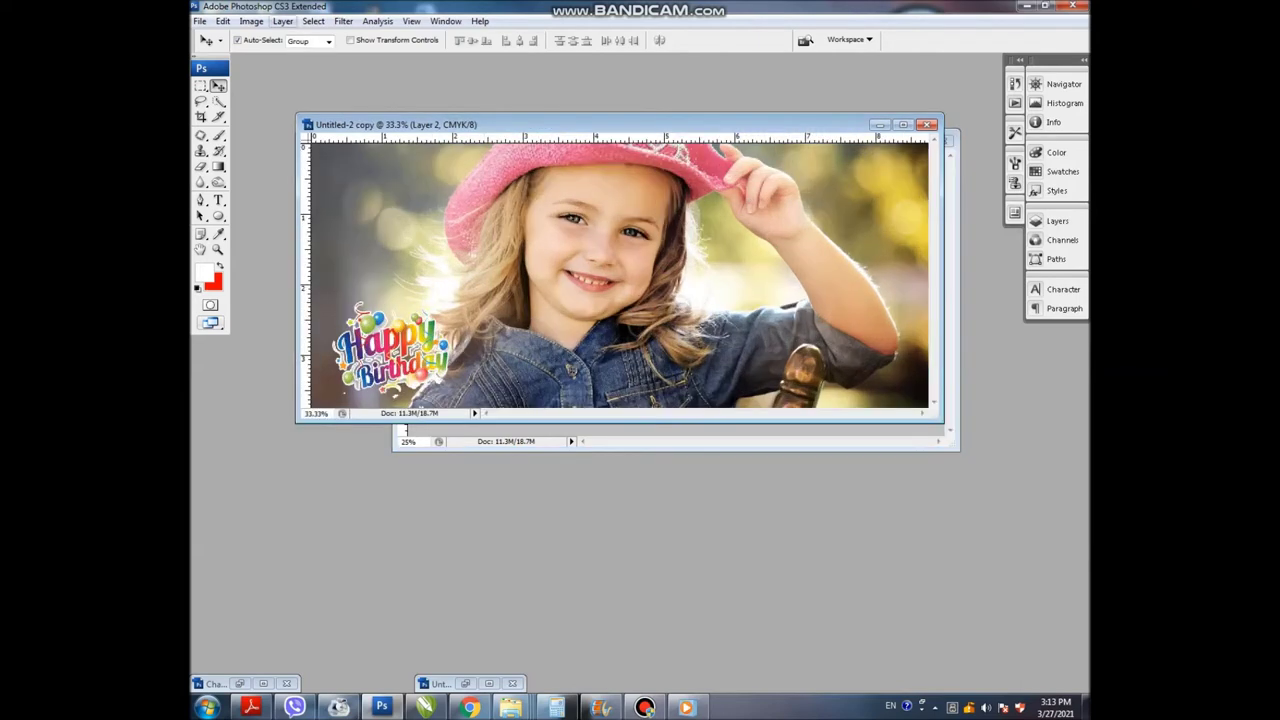
left_click_drag(500, 124, 460, 107)
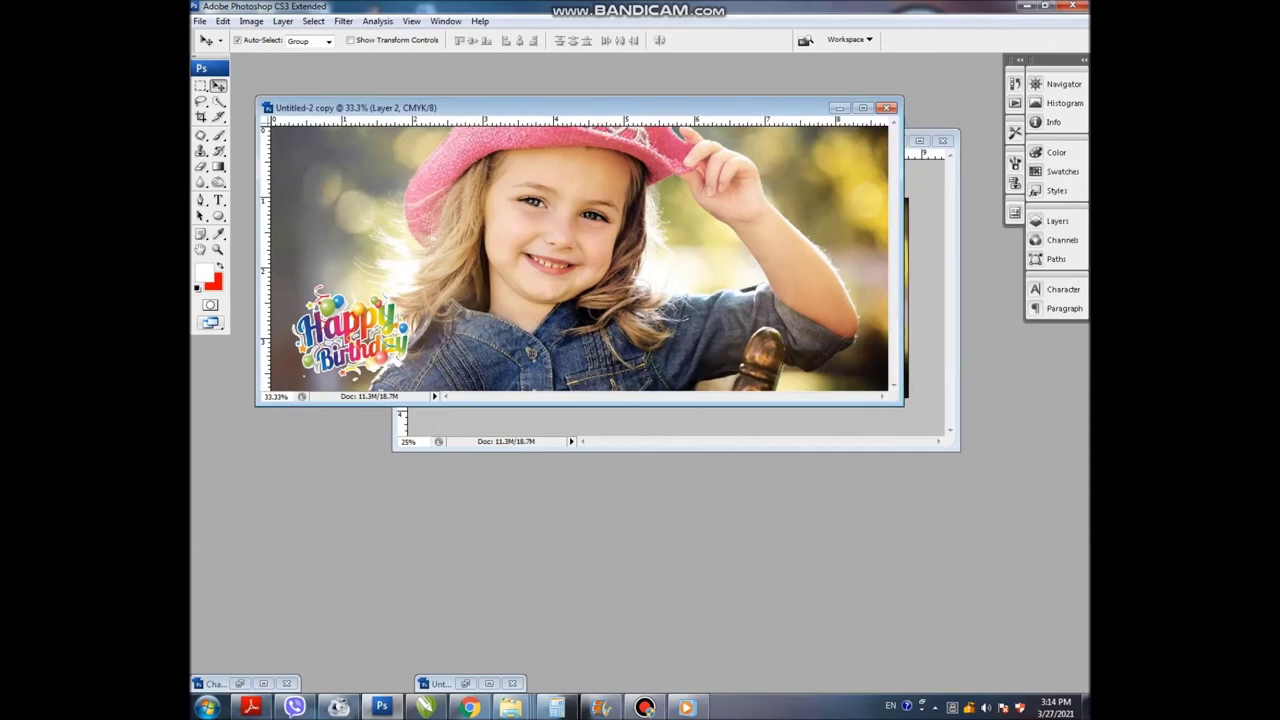
key("ctrl+Tab")
left_click_drag(600, 140, 692, 422)
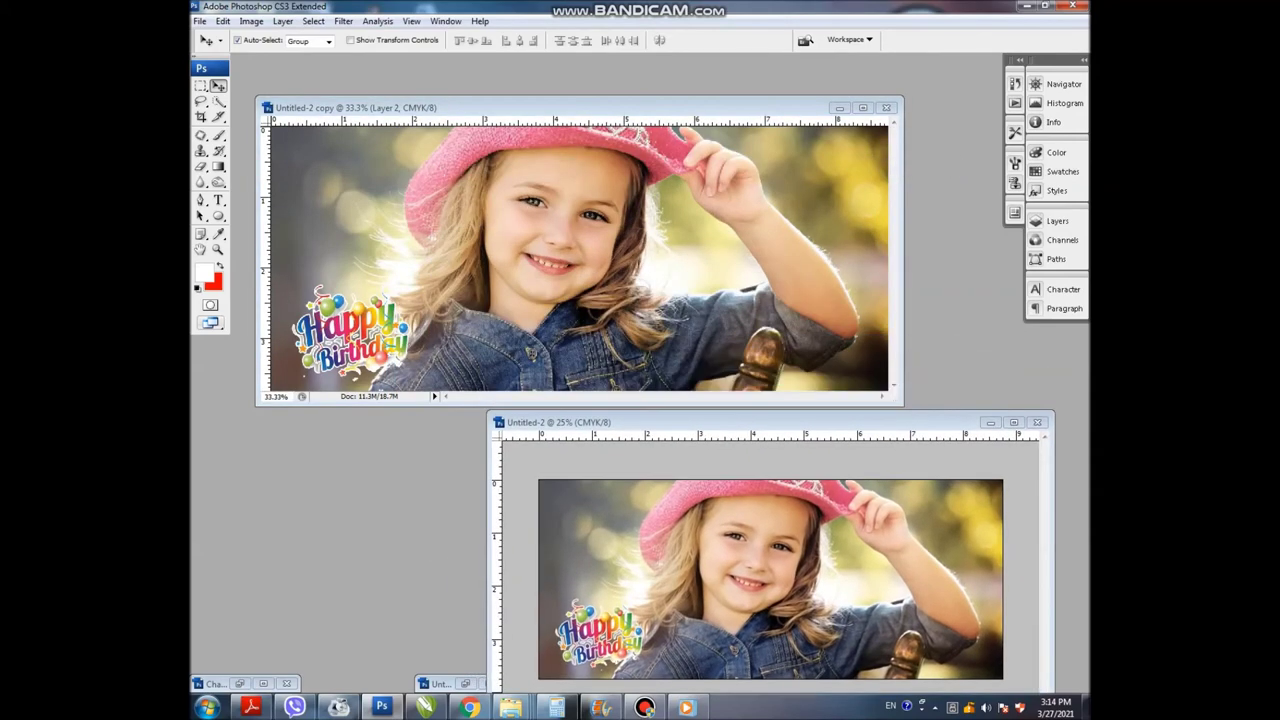
left_click_drag(400, 107, 416, 88)
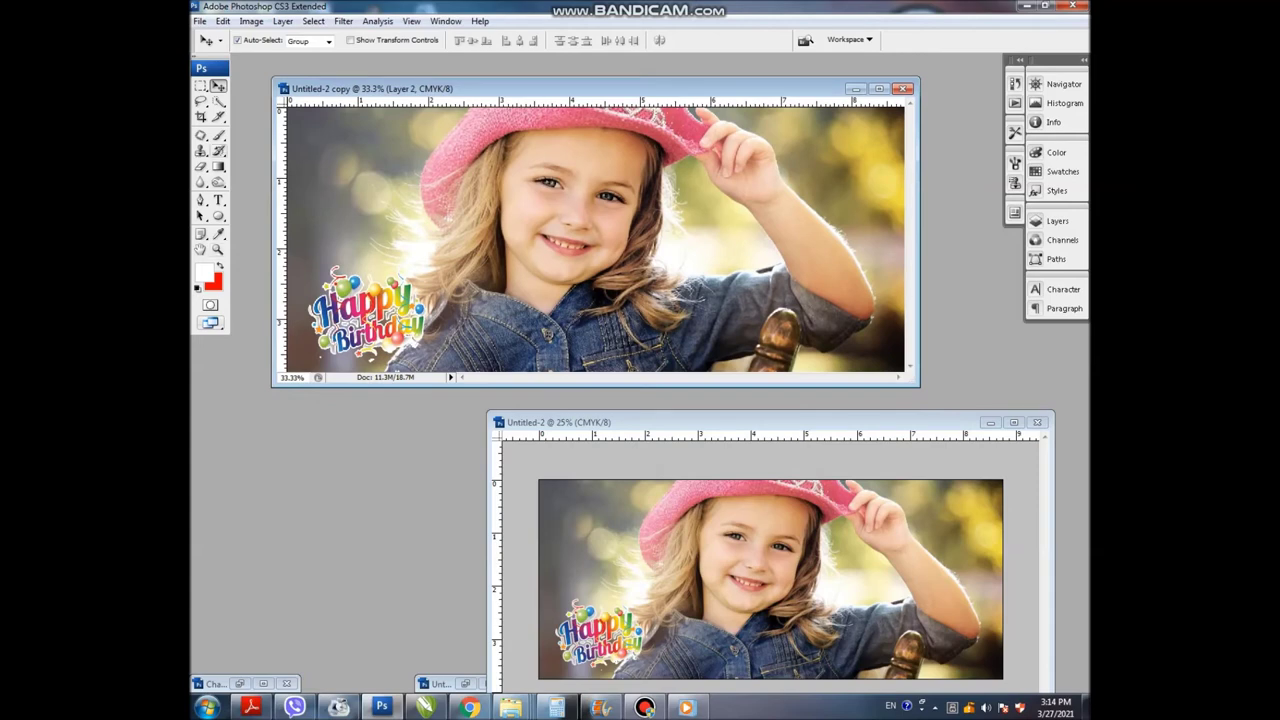
Flatten the duplicate into a single layer and zoom out to 25%.
left_click(283, 21)
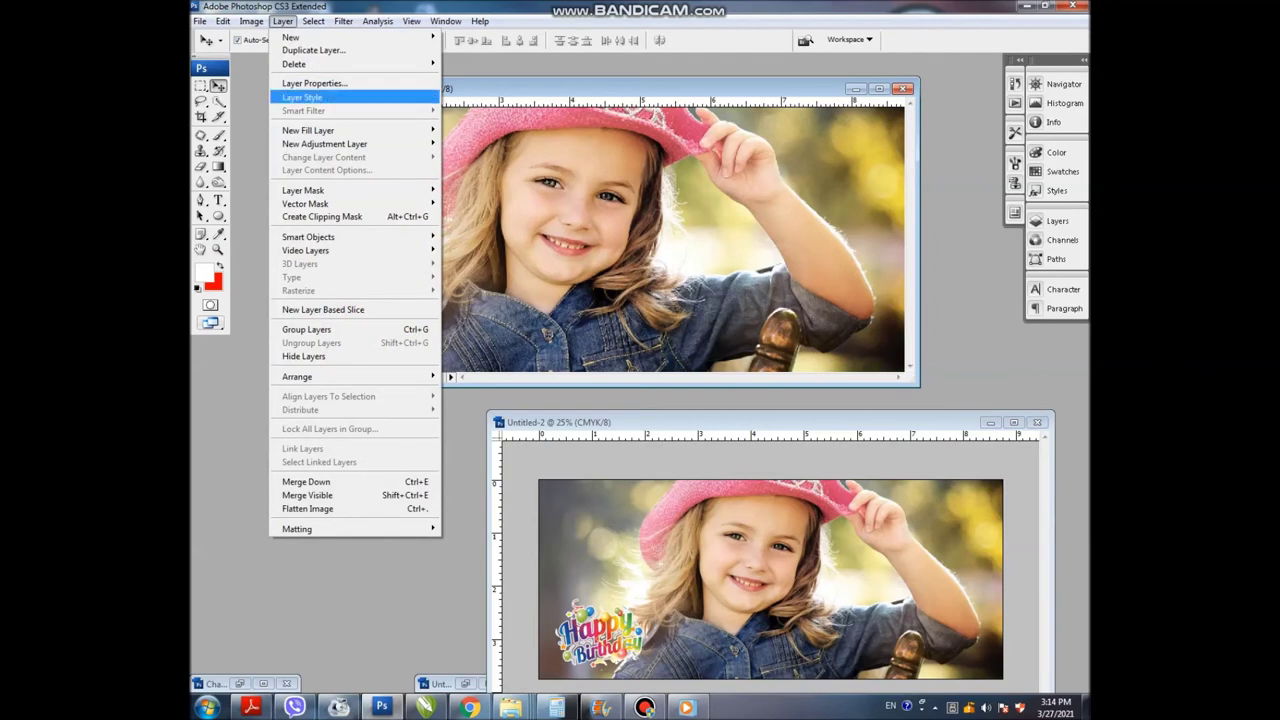
left_click(307, 508)
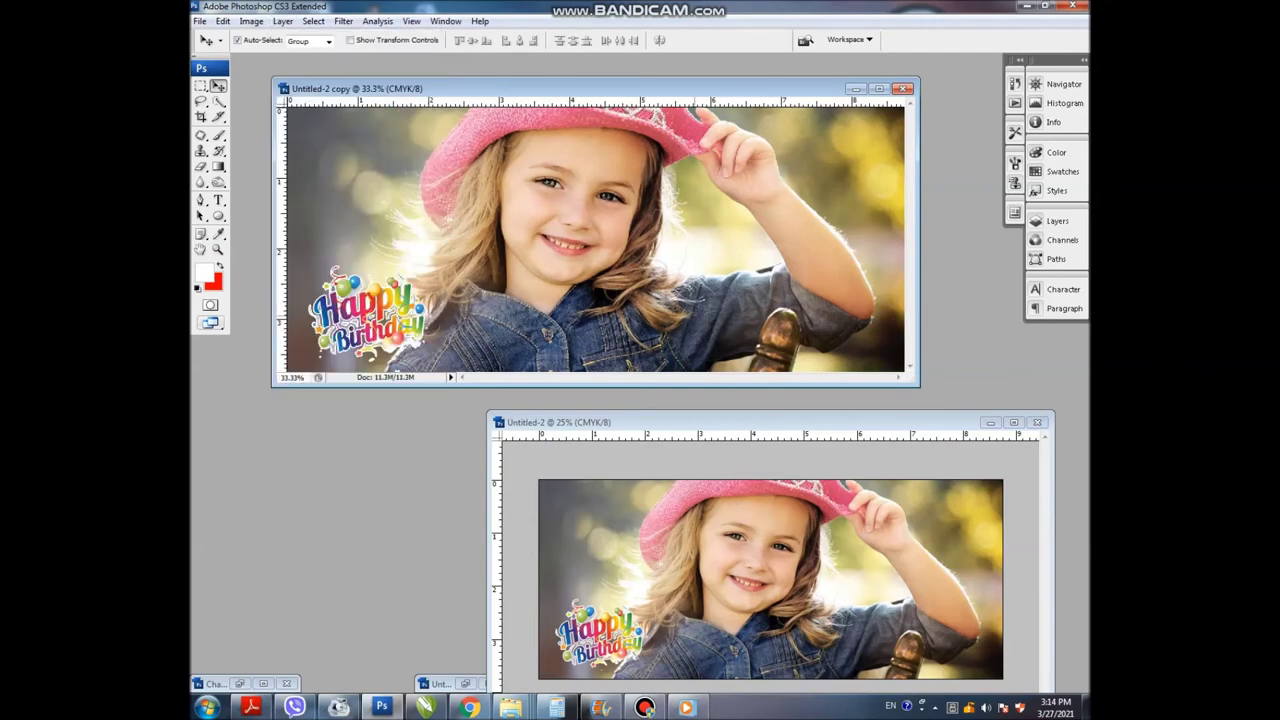
key("ctrl+minus")
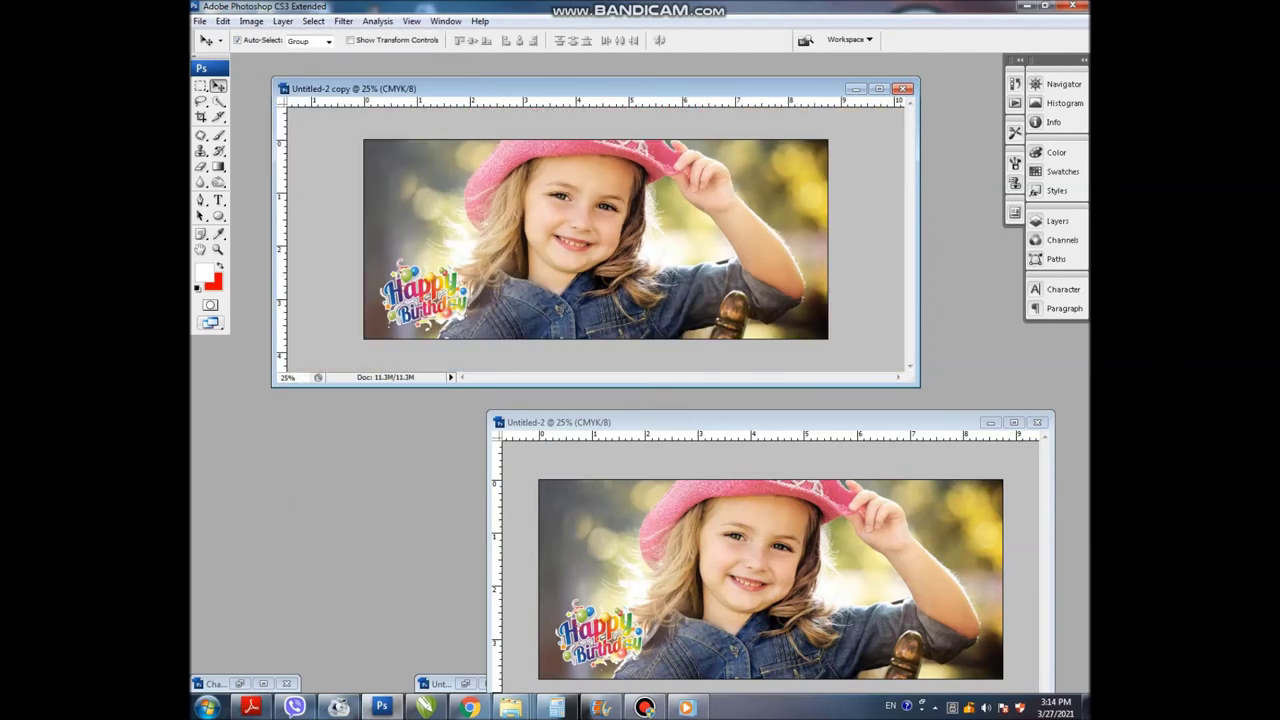
left_click(251, 21)
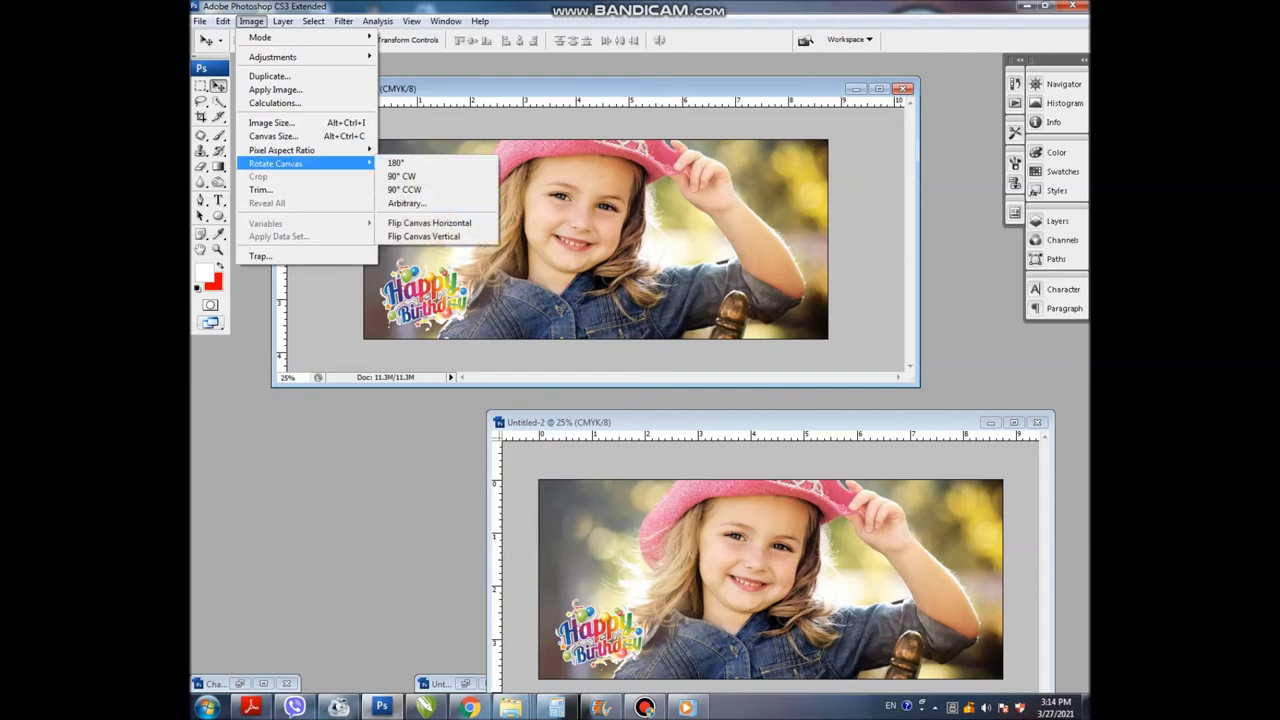
Flip the Untitled-2 copy canvas horizontally and check the mirrored banner at several zoom levels.
left_click(429, 222)
key("ctrl+plus")
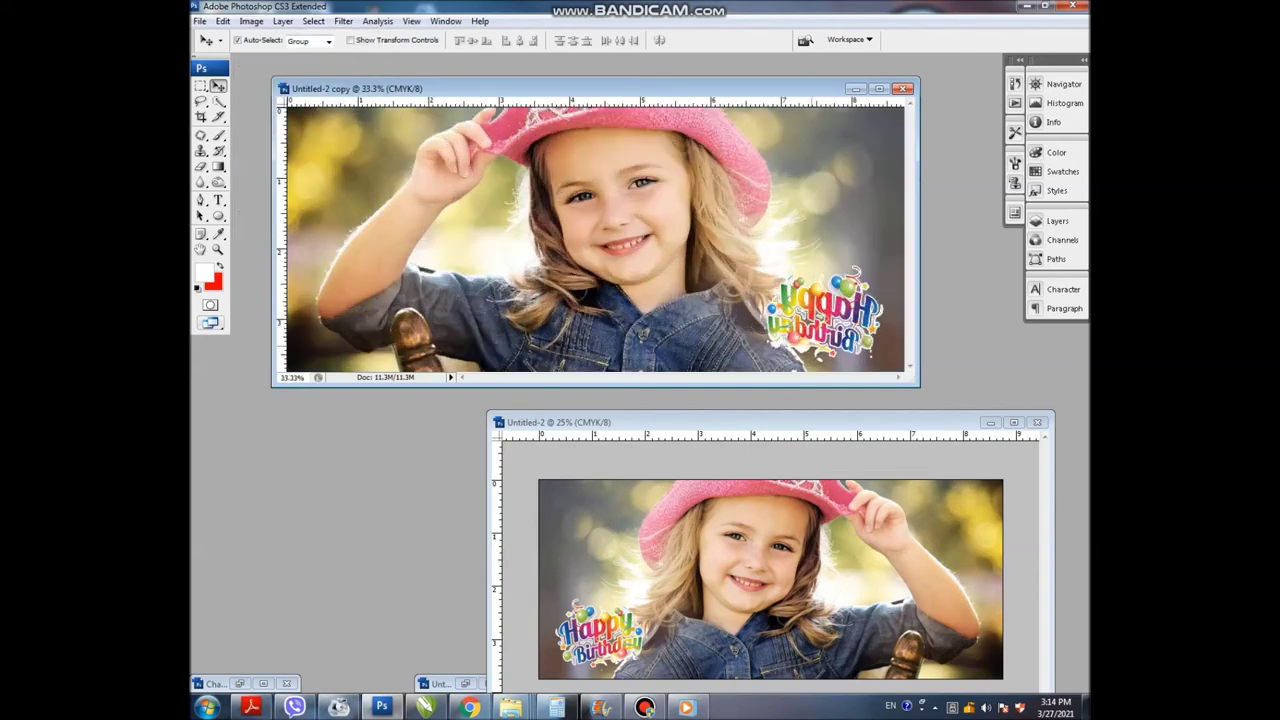
key("ctrl+plus")
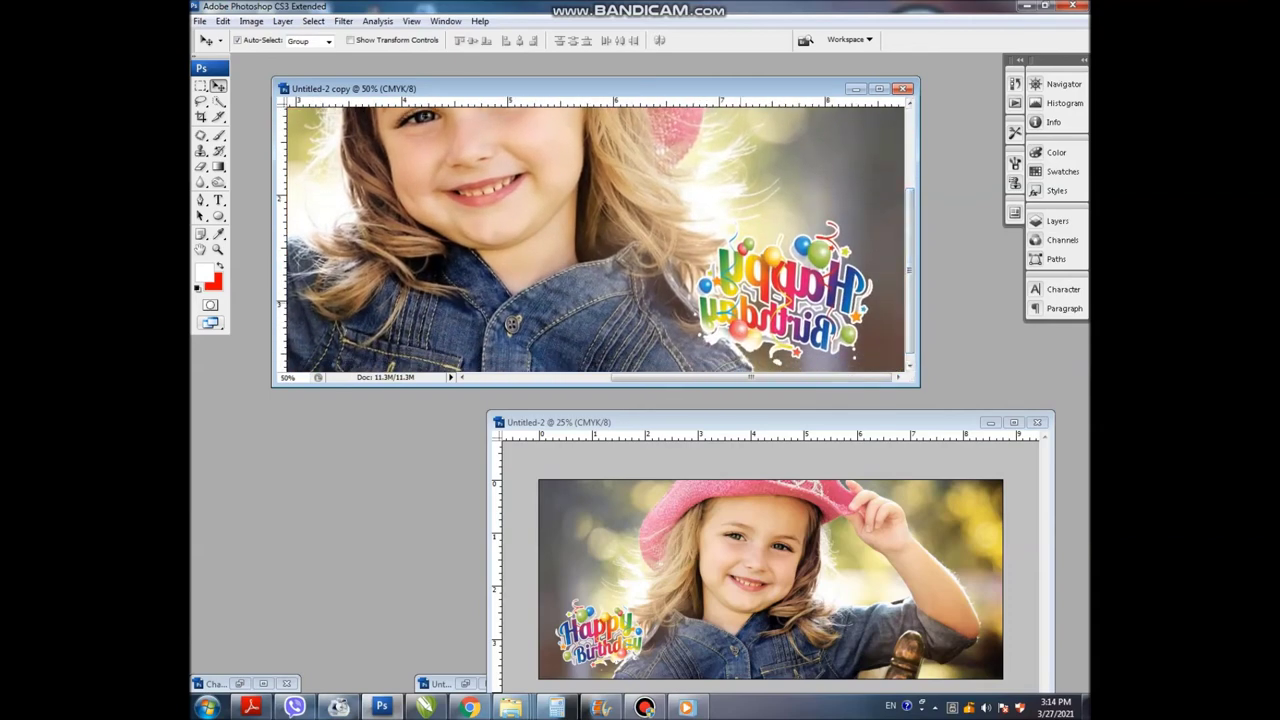
key("ctrl+minus")
key("ctrl+minus")
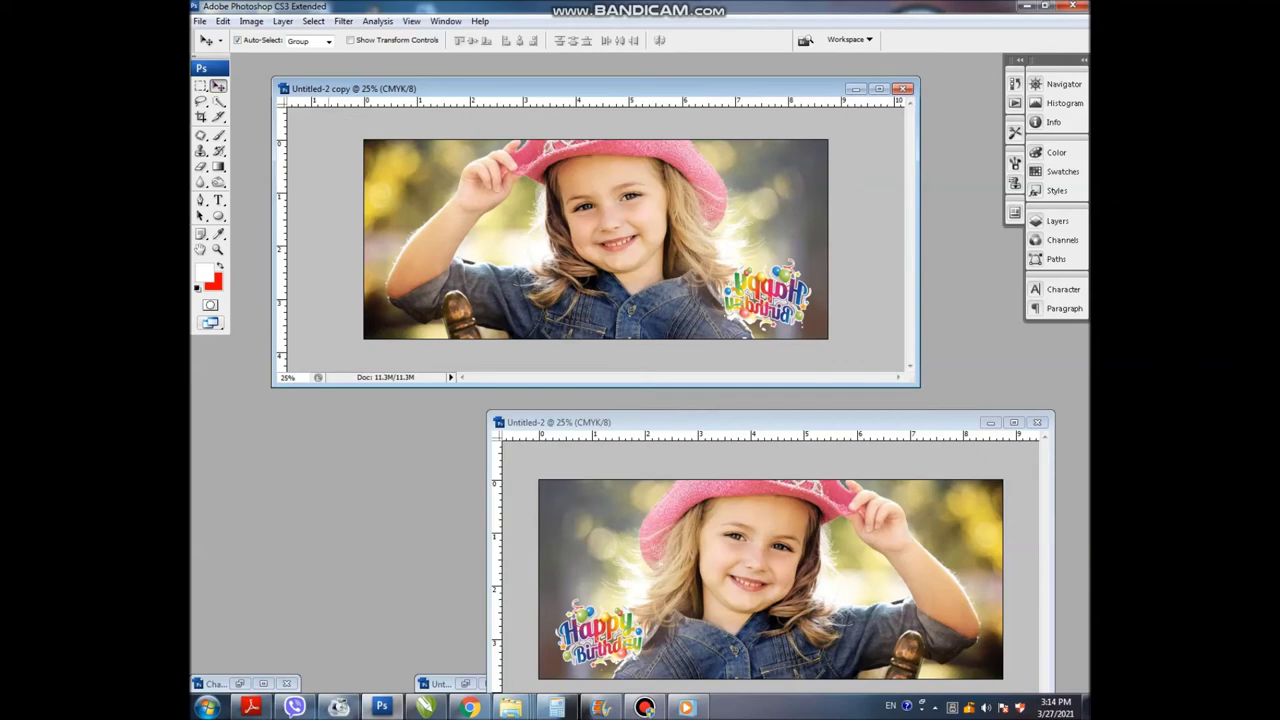
left_click_drag(500, 88, 492, 81)
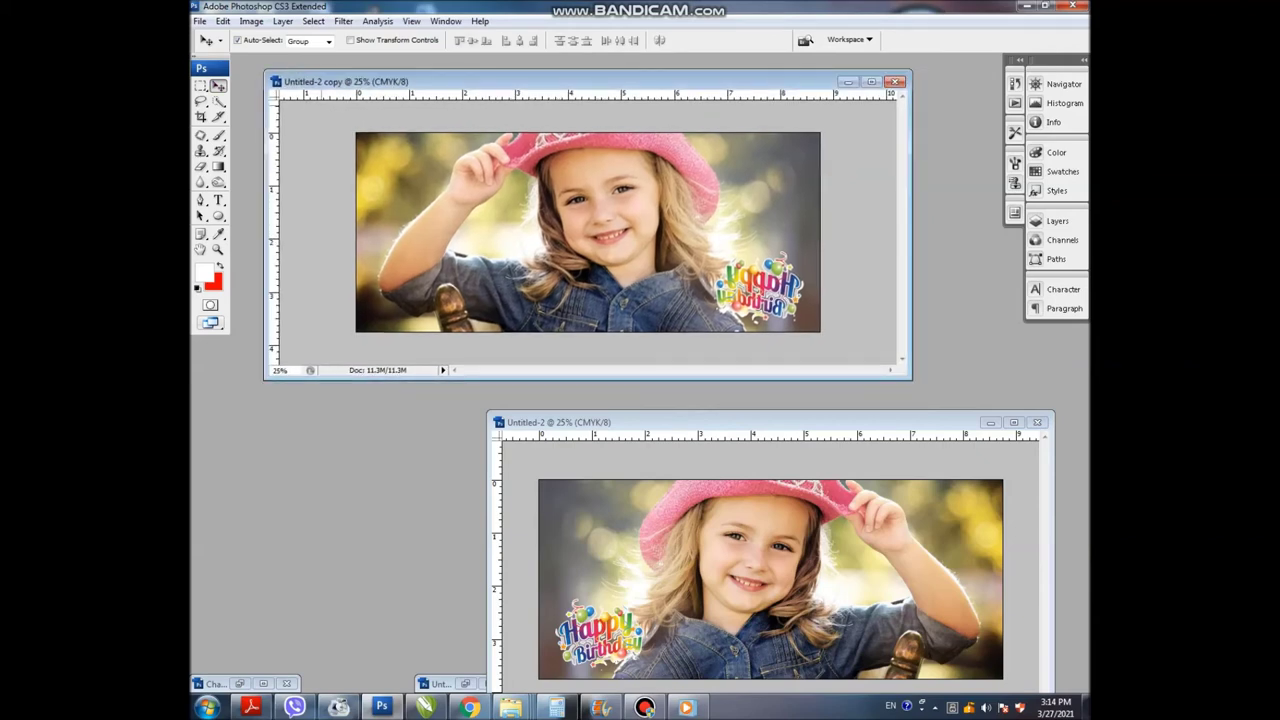
key("ctrl+minus")
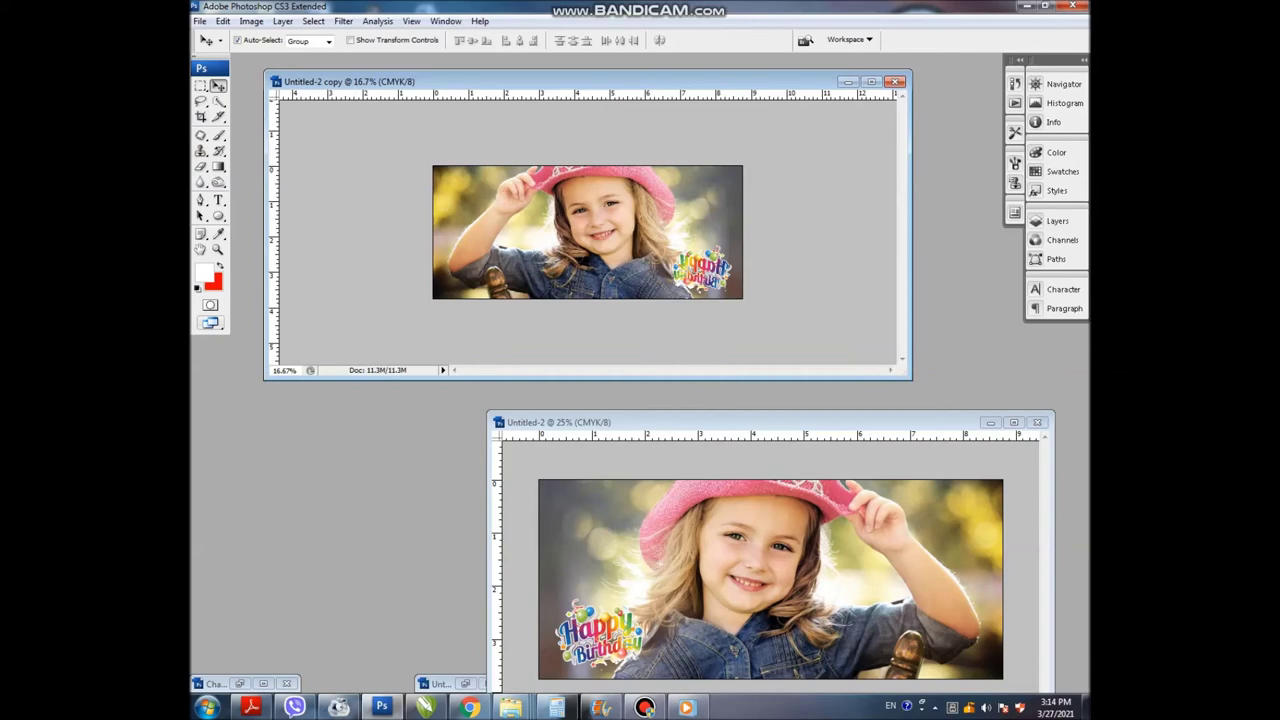
key("ctrl+plus")
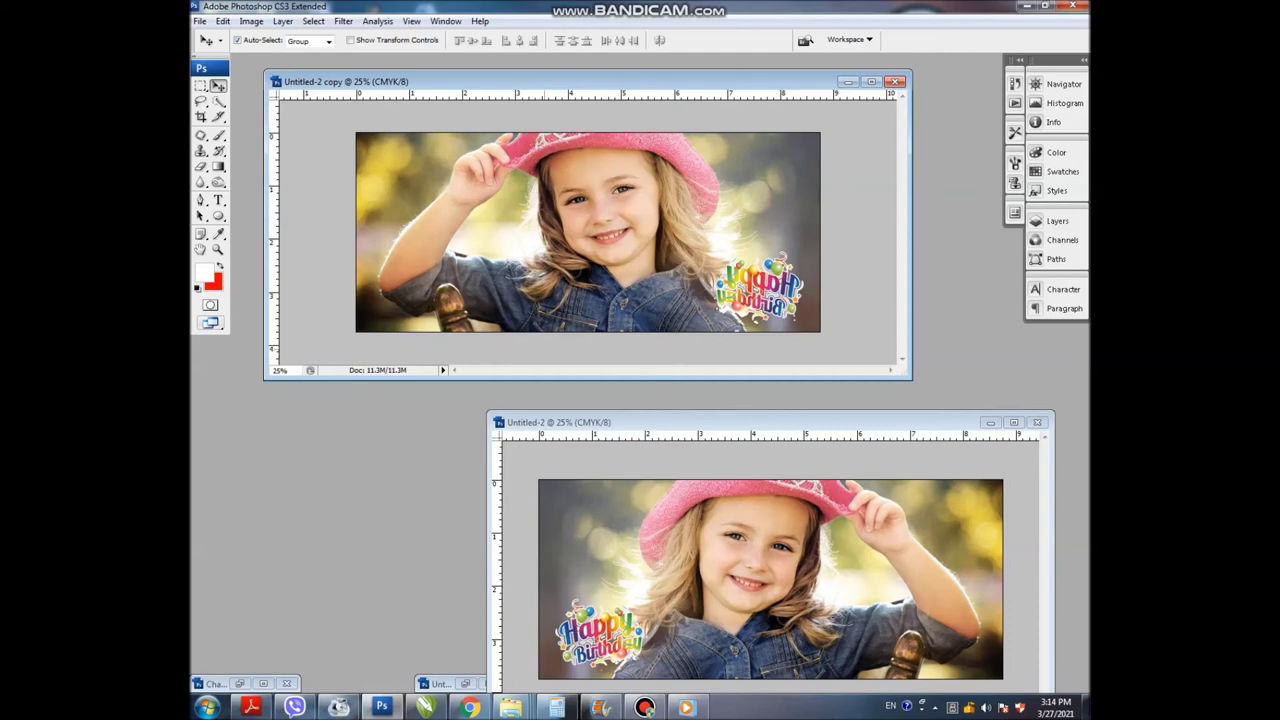
key("ctrl+n")
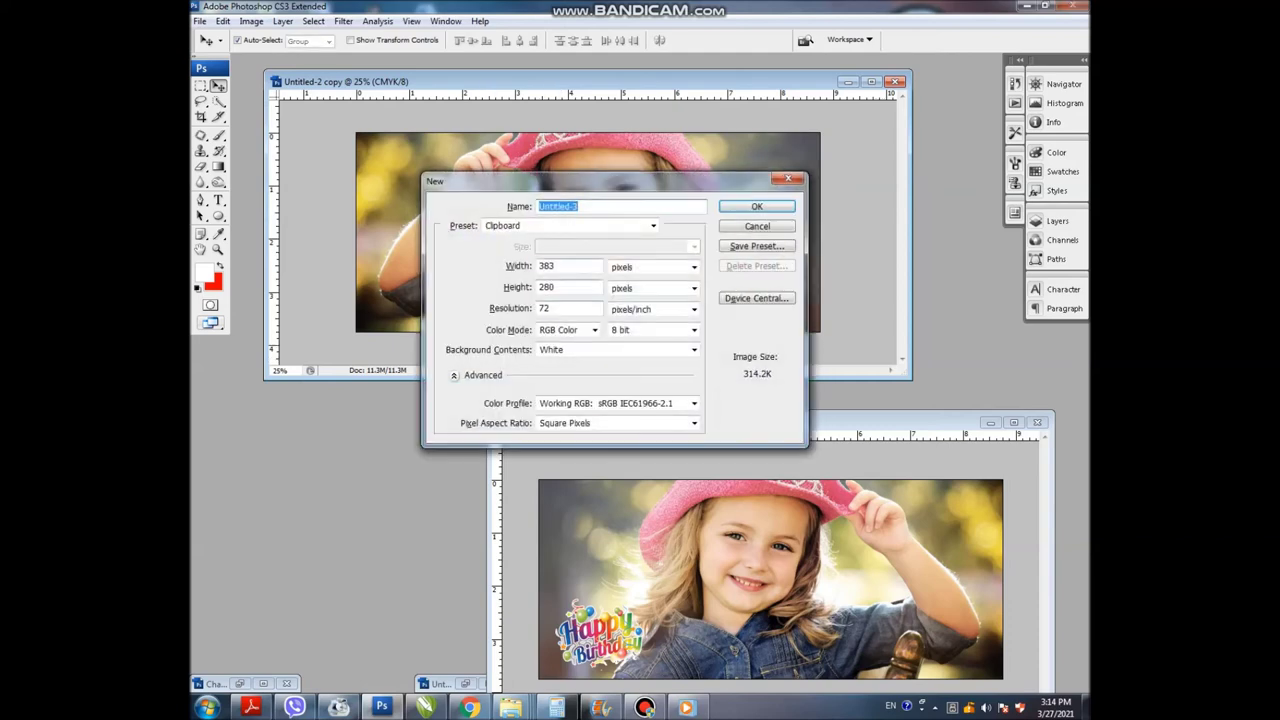
Create an International Paper A4 page in CMYK Color, with the mirrored banner's window beside it.
left_click(653, 225)
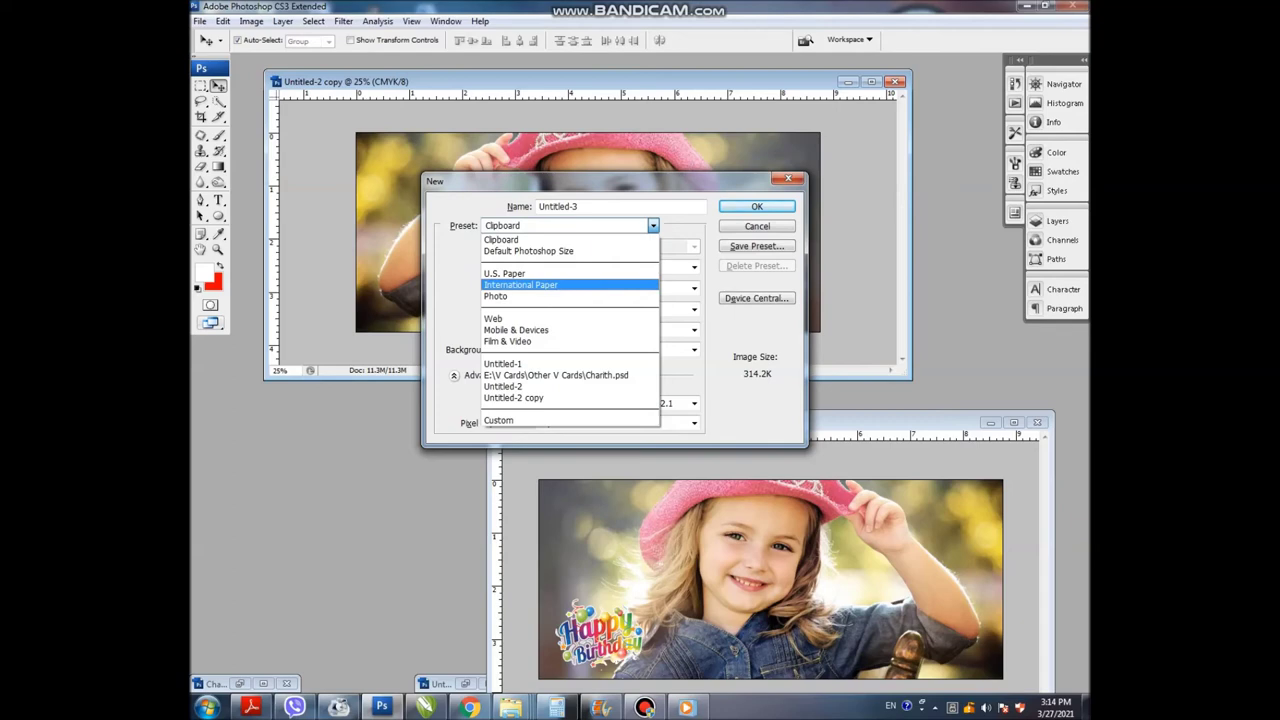
left_click(520, 285)
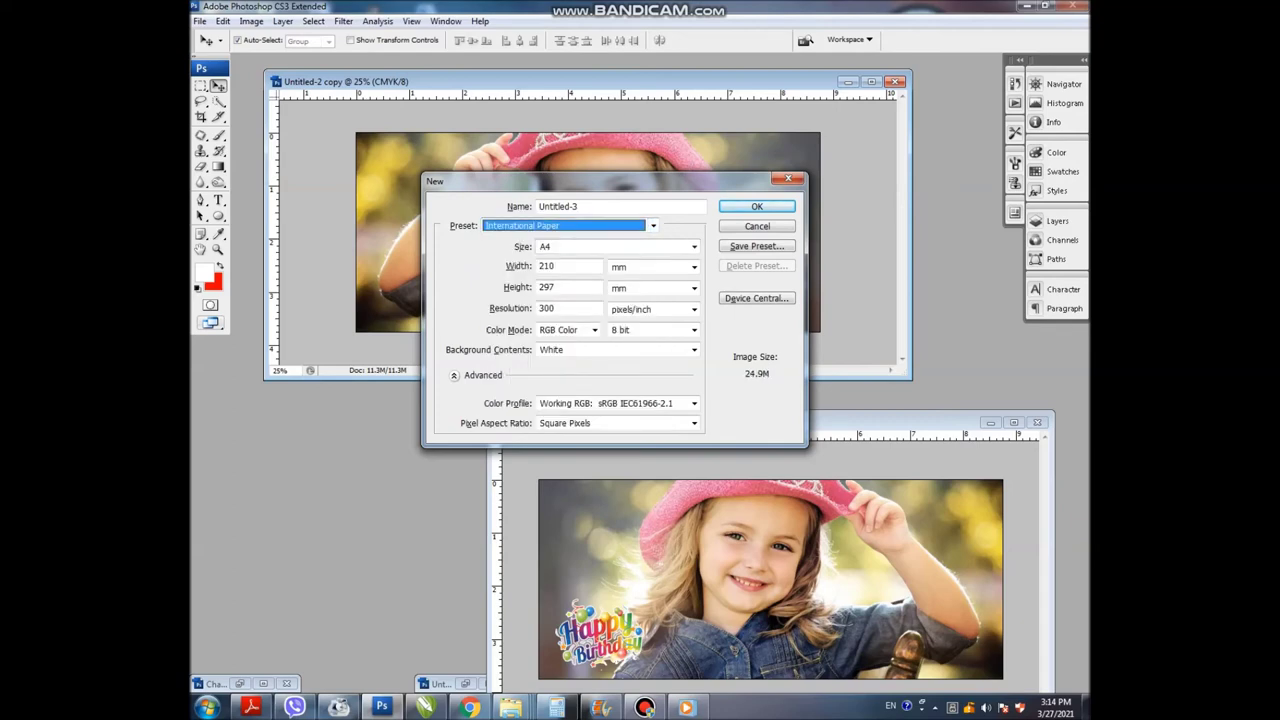
left_click(565, 330)
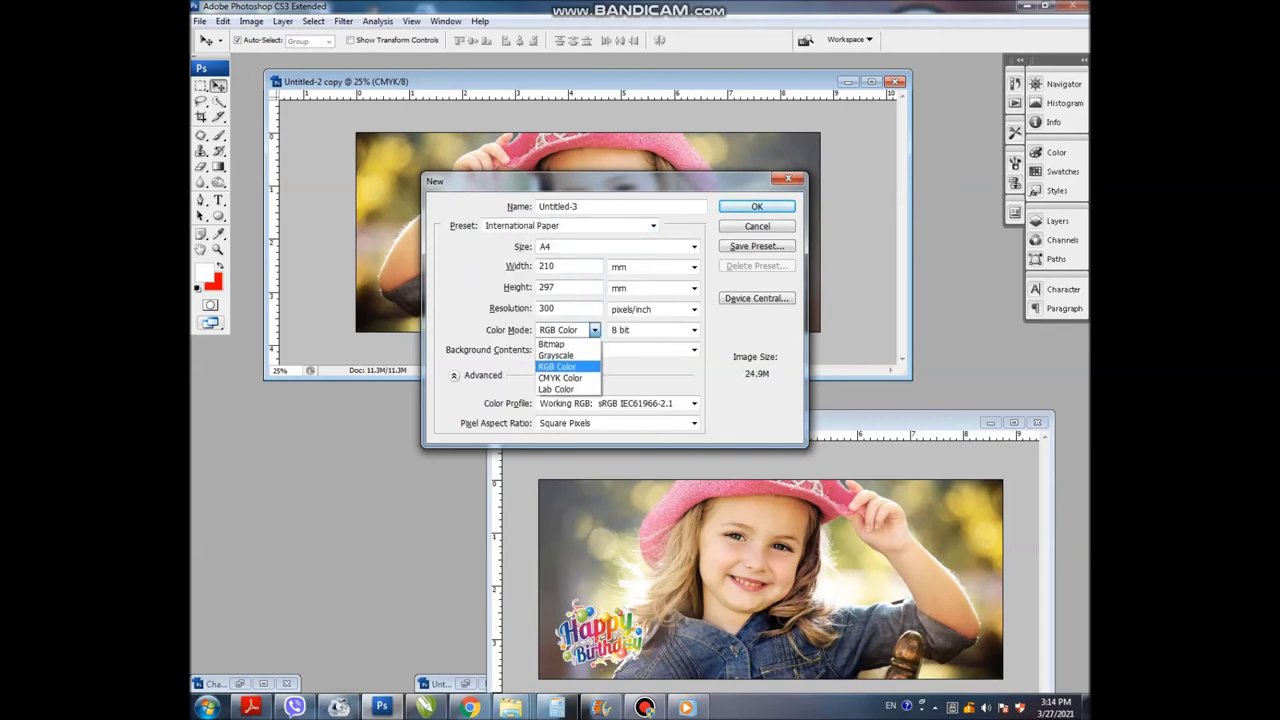
left_click(560, 378)
key("Return")
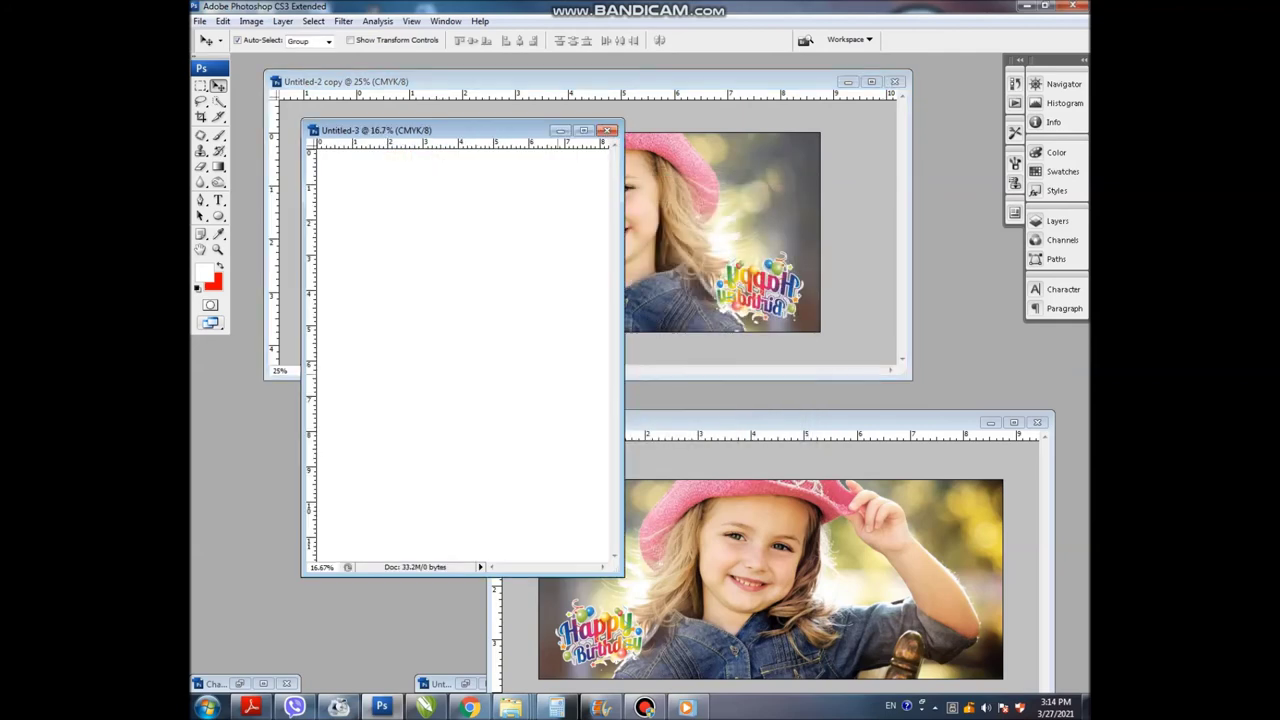
key("ctrl+minus")
key("ctrl+Tab")
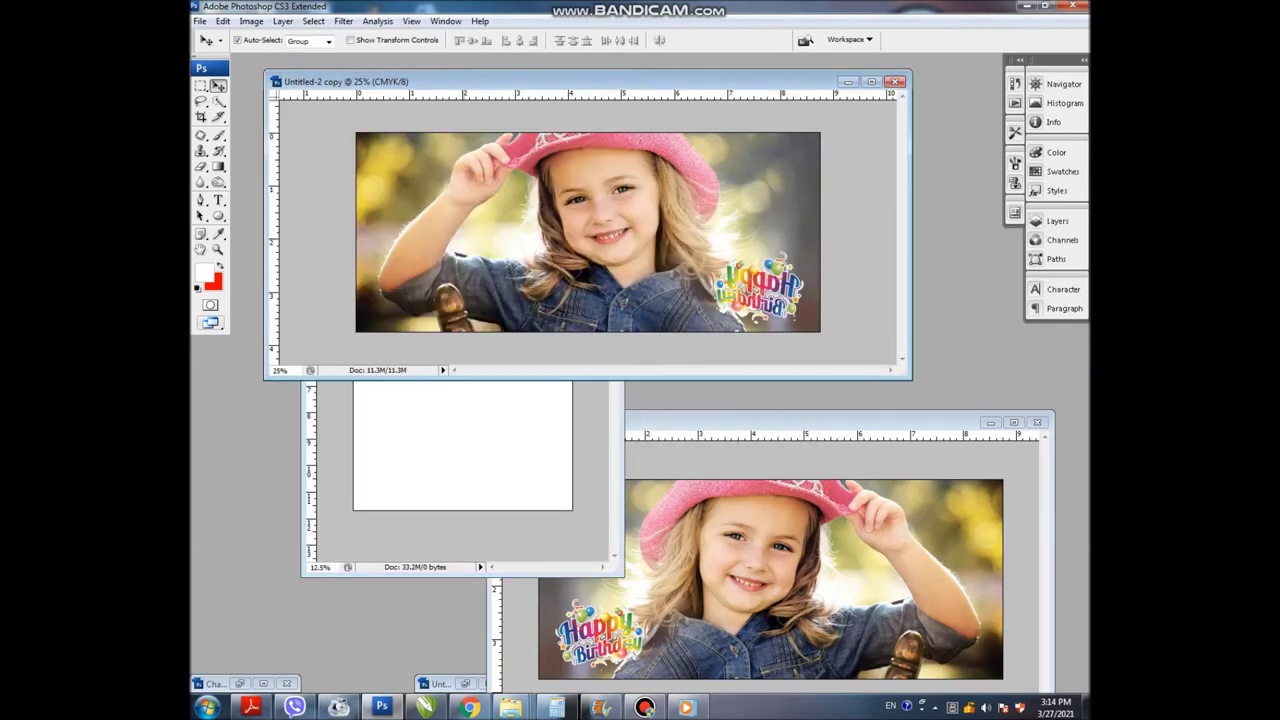
left_click_drag(400, 81, 607, 98)
Copy the mirrored banner onto the A4 page, rotate it 90° clockwise, and place it at the left edge.
left_click_drag(800, 250, 470, 300)
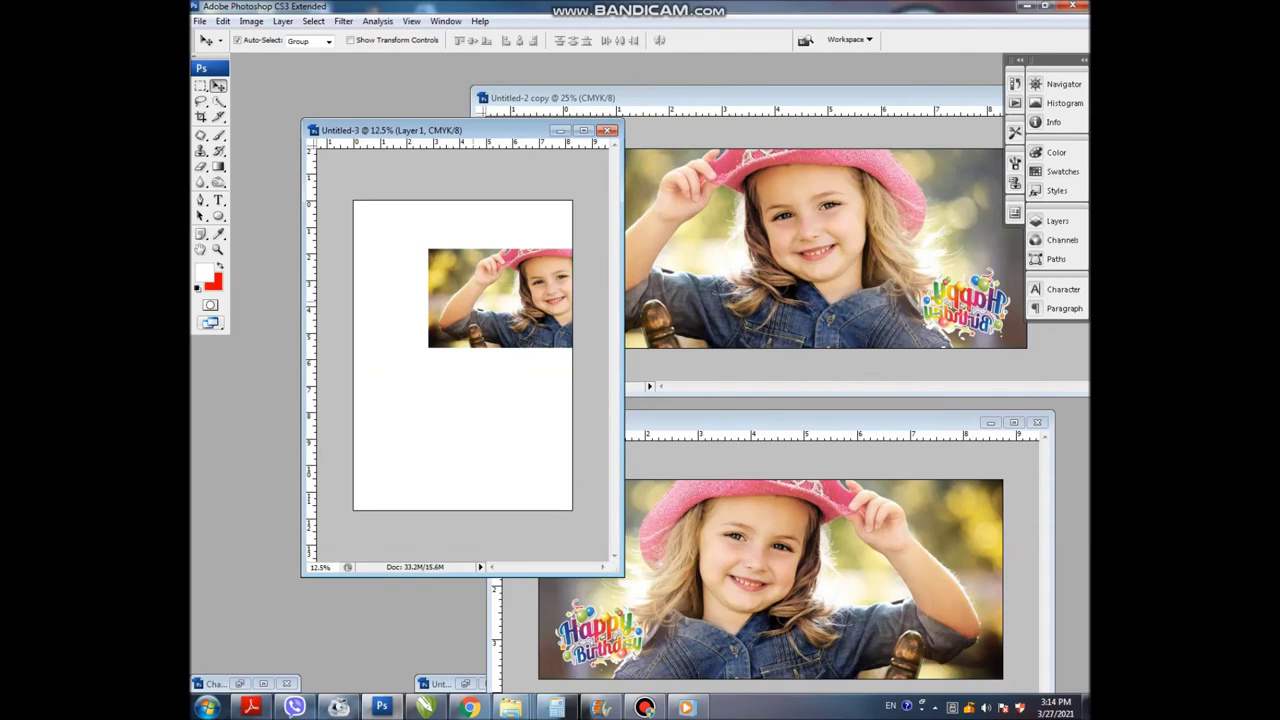
key("ctrl+t")
right_click(417, 299)
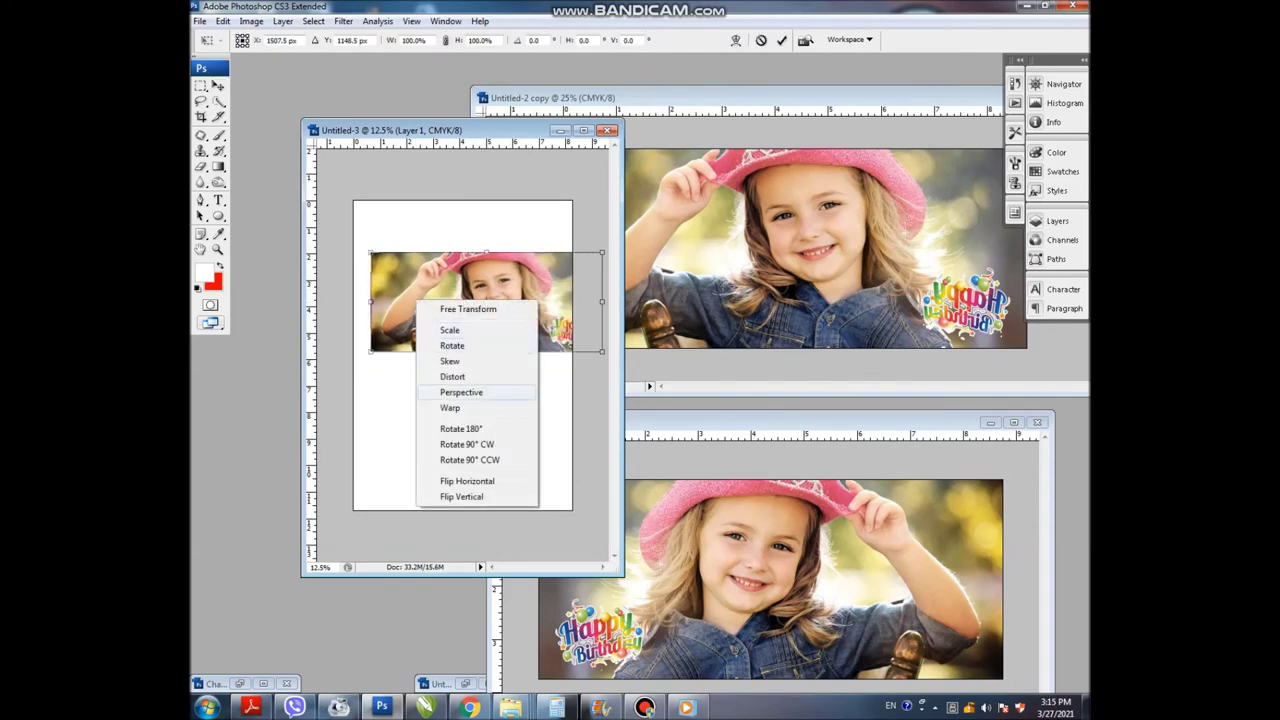
left_click(466, 444)
left_click_drag(490, 300, 406, 356)
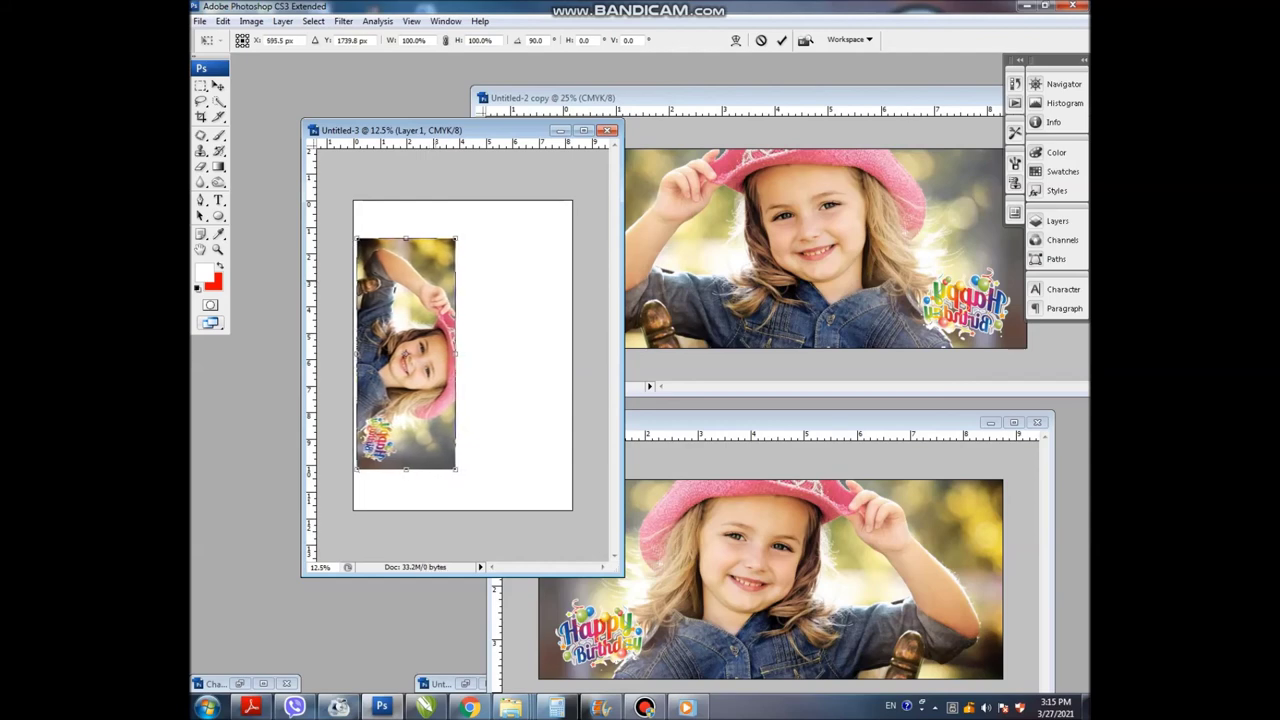
key("Return")
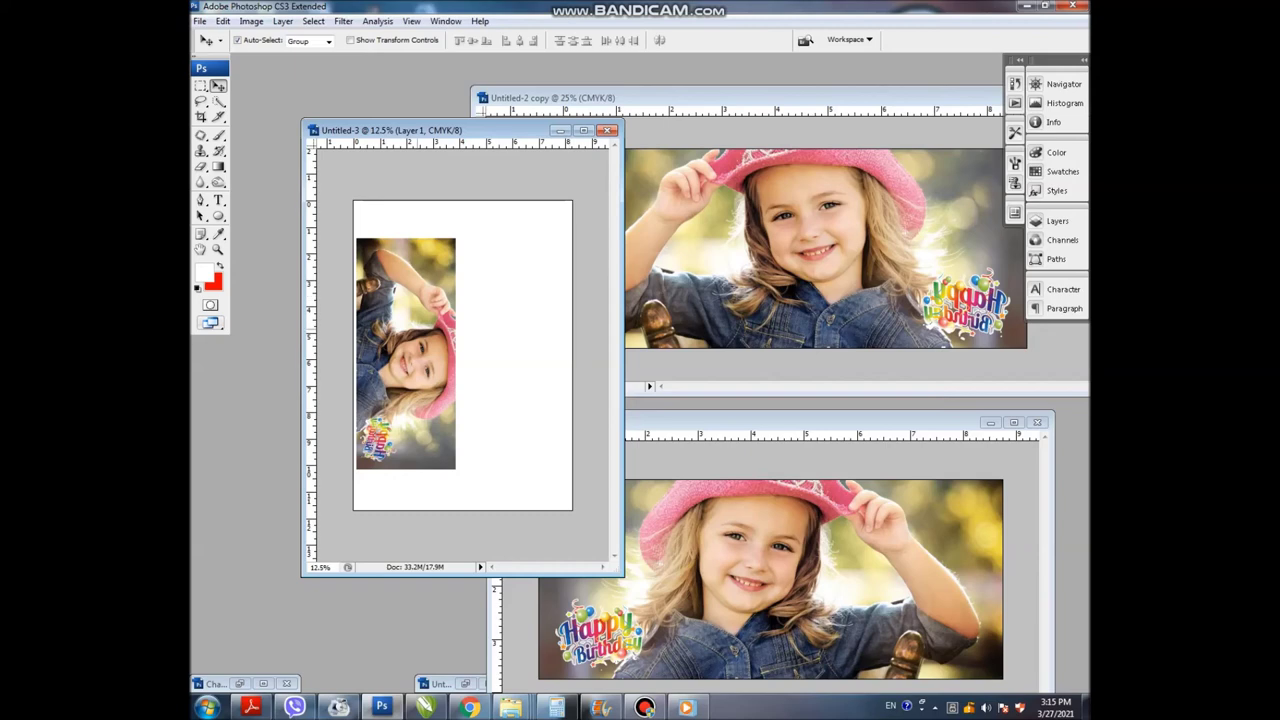
Add a second copy beside the first, adjust the gap, and merge both into one layer.
left_click_drag(405, 350, 505, 350)
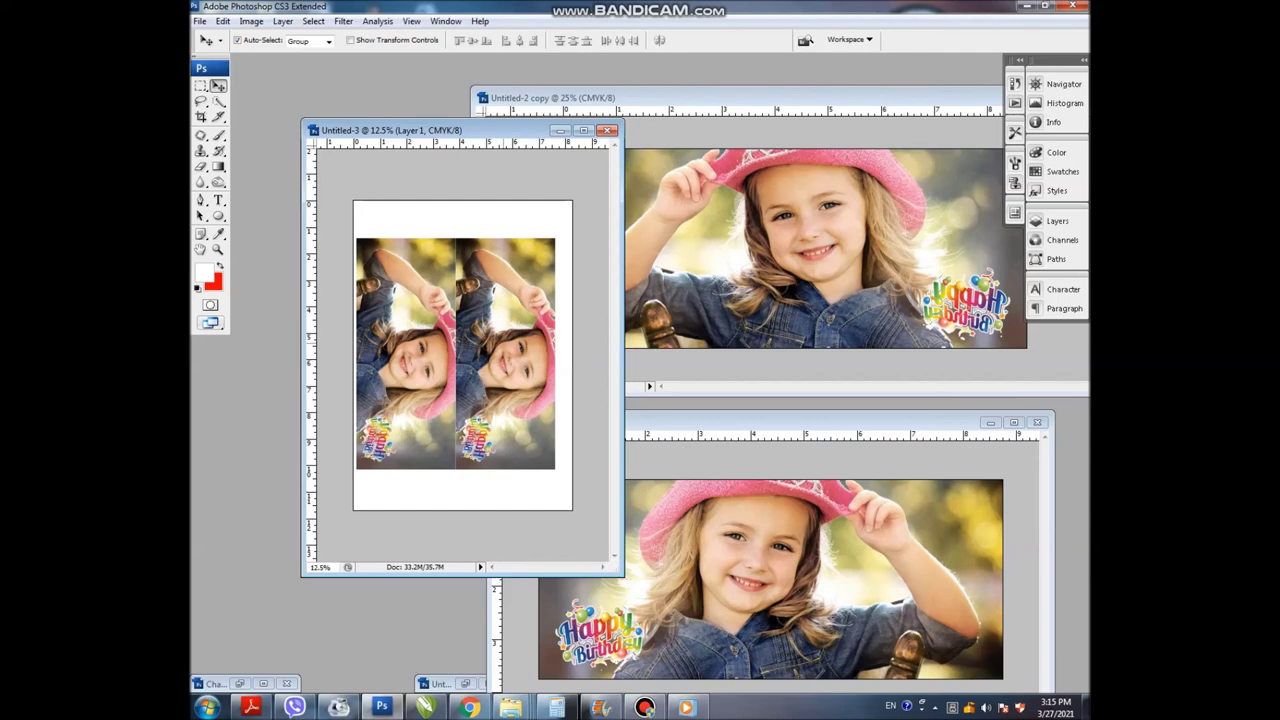
key("shift+Right")
key("shift+Right")
key("shift+Left")
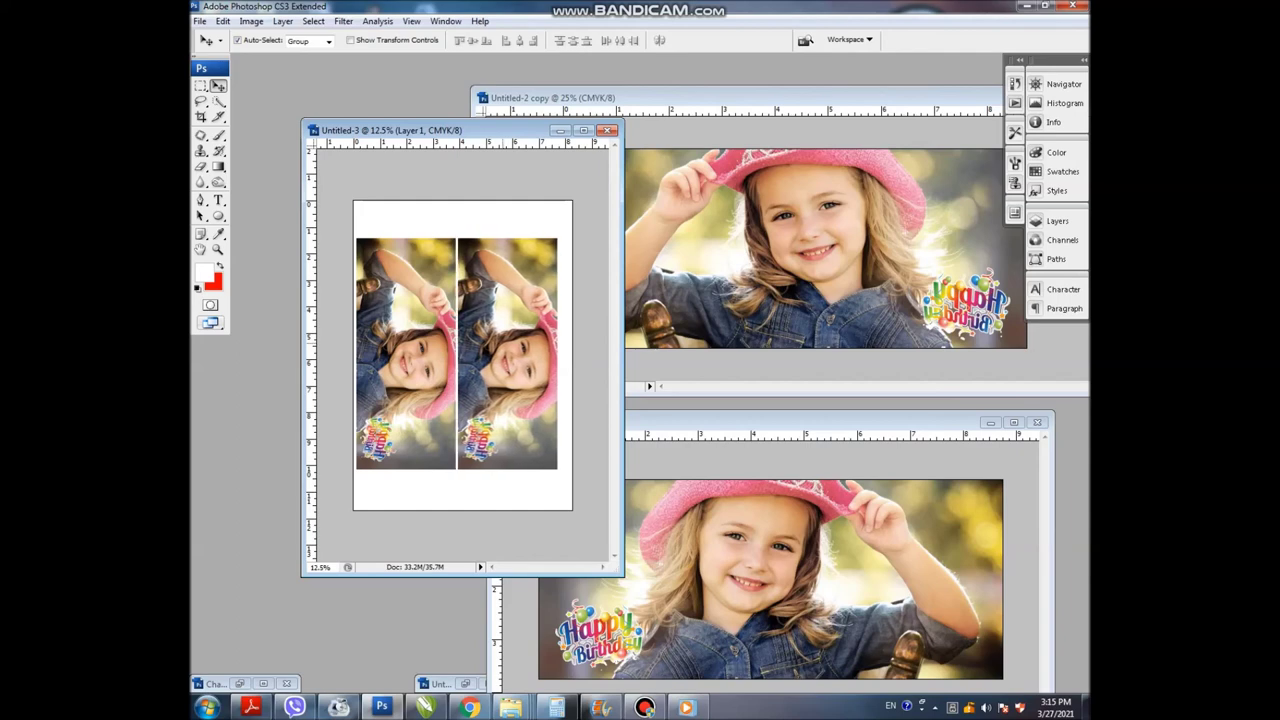
key("ctrl+e")
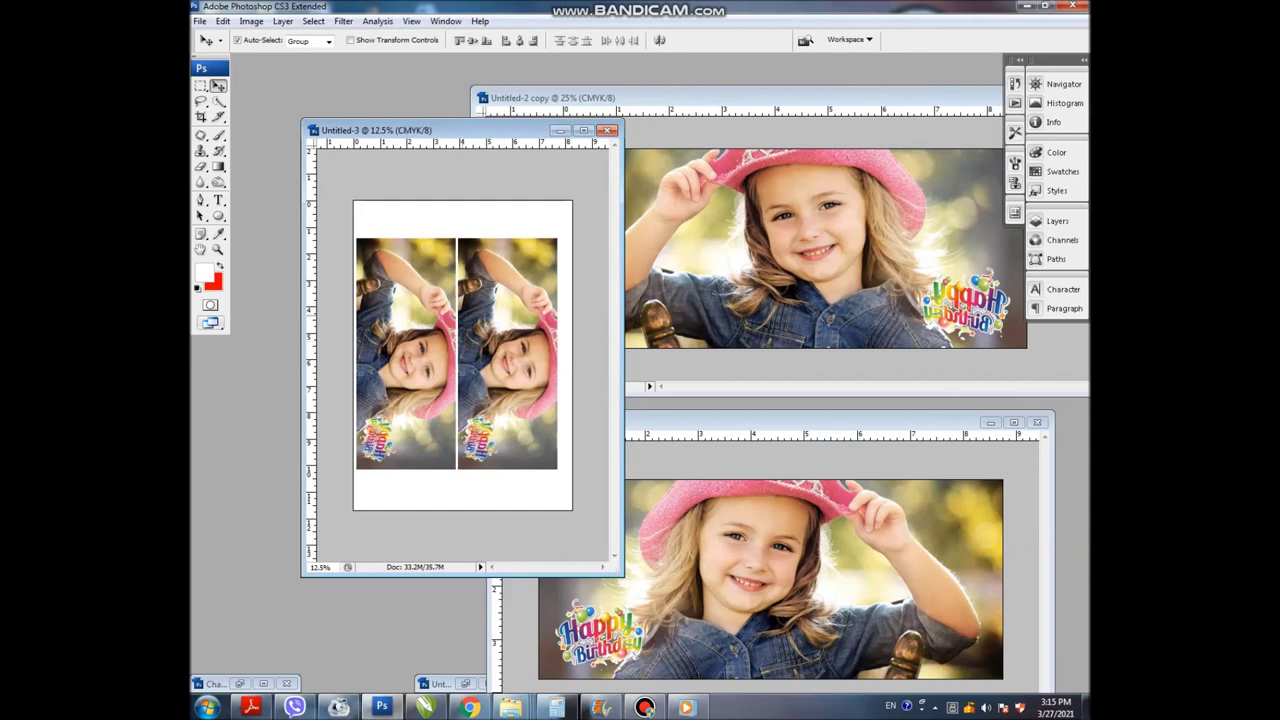
key("Right")
key("Right")
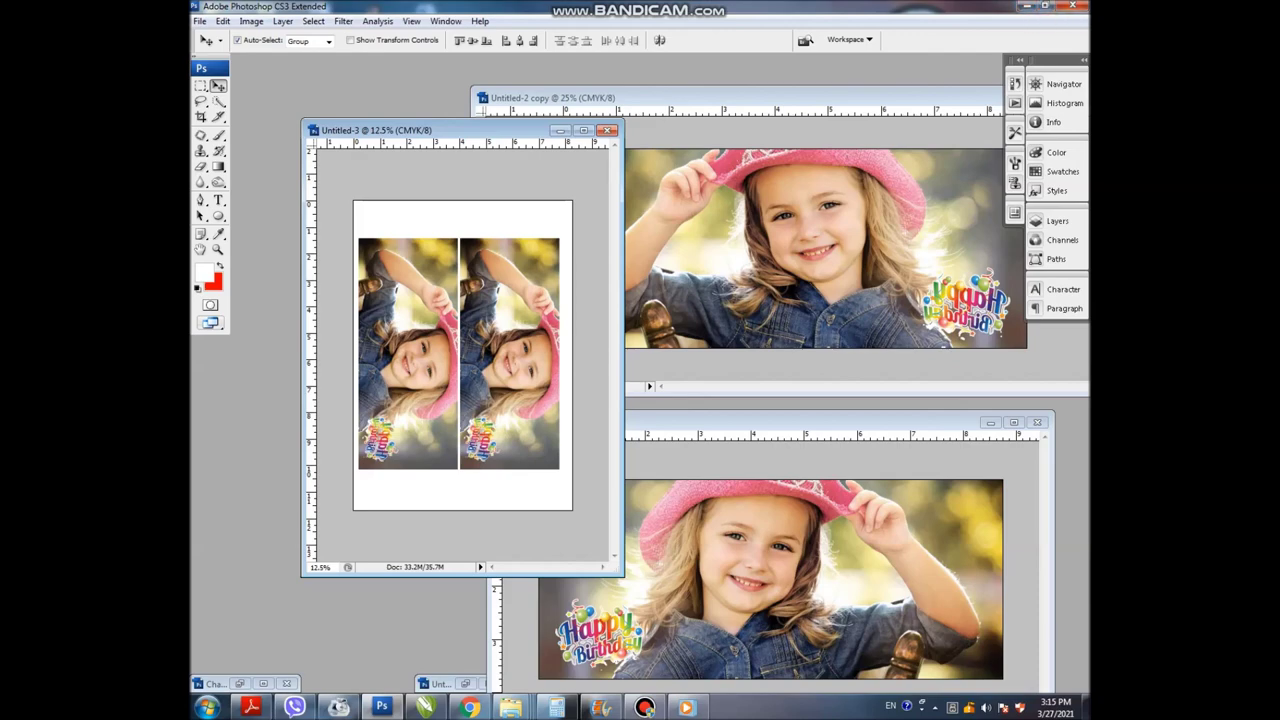
left_click(1022, 6)
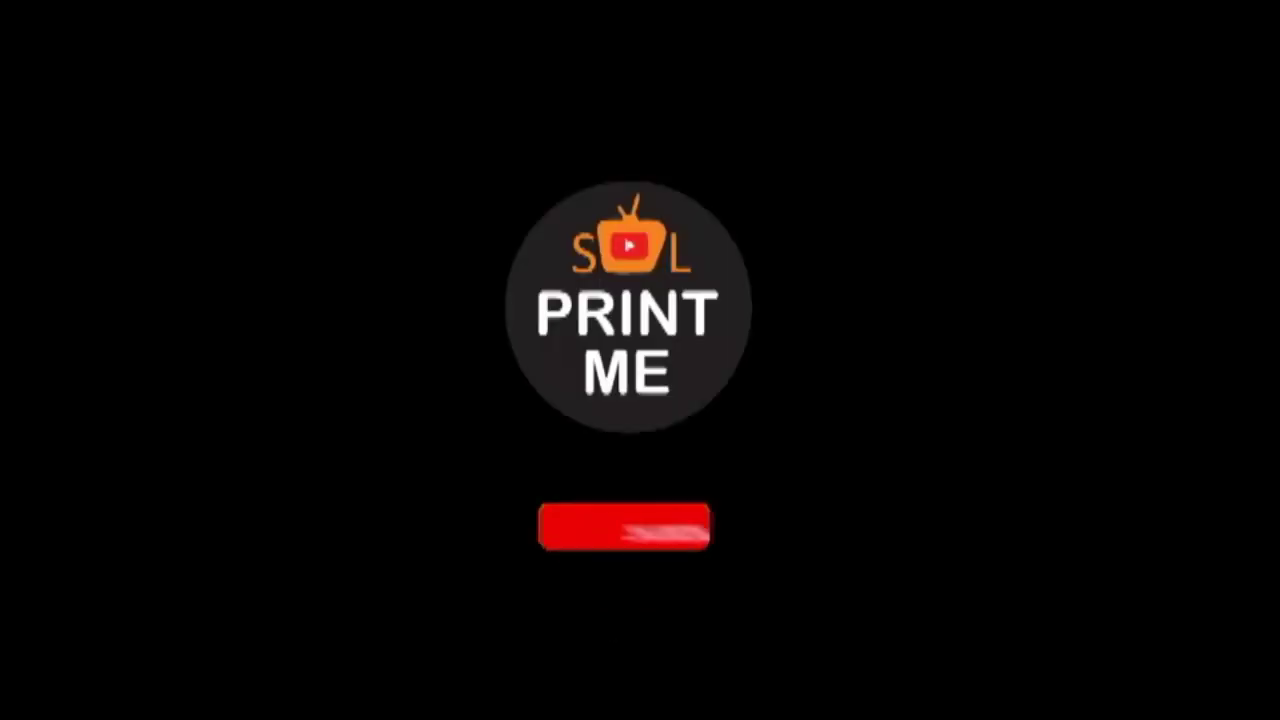